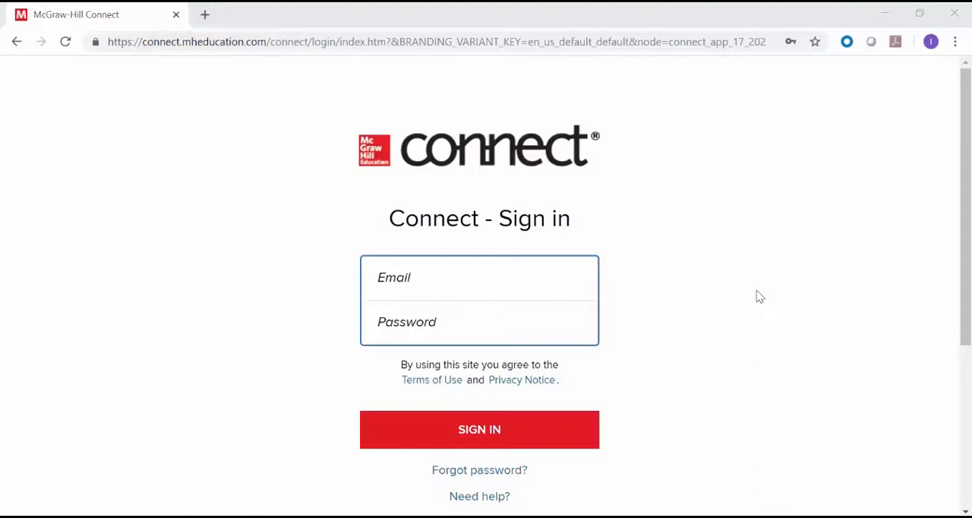
Sign in to the instructor account with its e-mail address and account password
{"action": "left_click", "coordinate": [546, 283]}
{"action": "type", "text": "demo"}
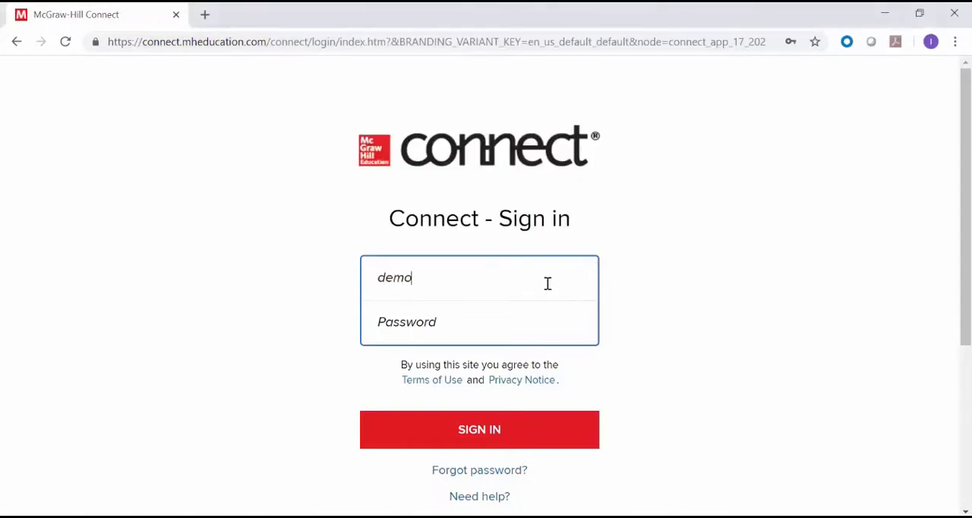
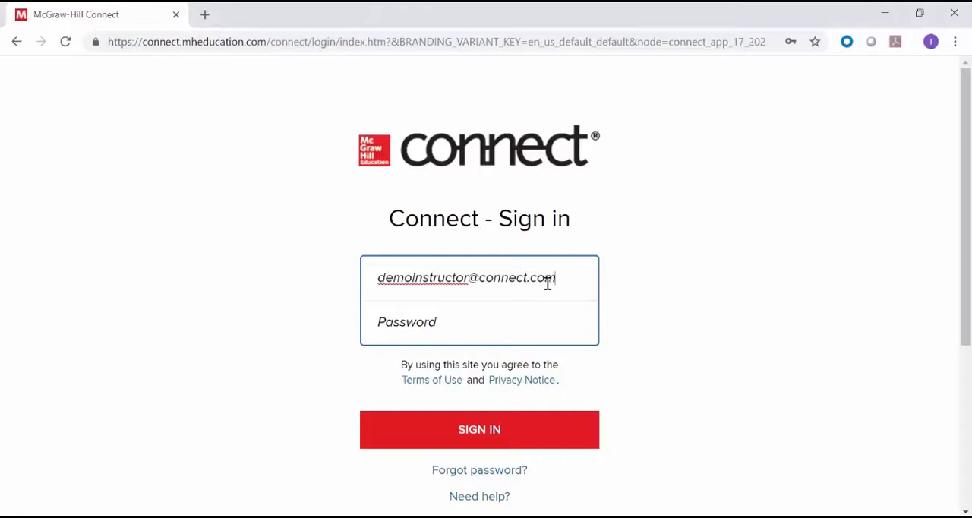
{"action": "key", "text": "Tab"}
{"action": "type", "text": "•••••••"}
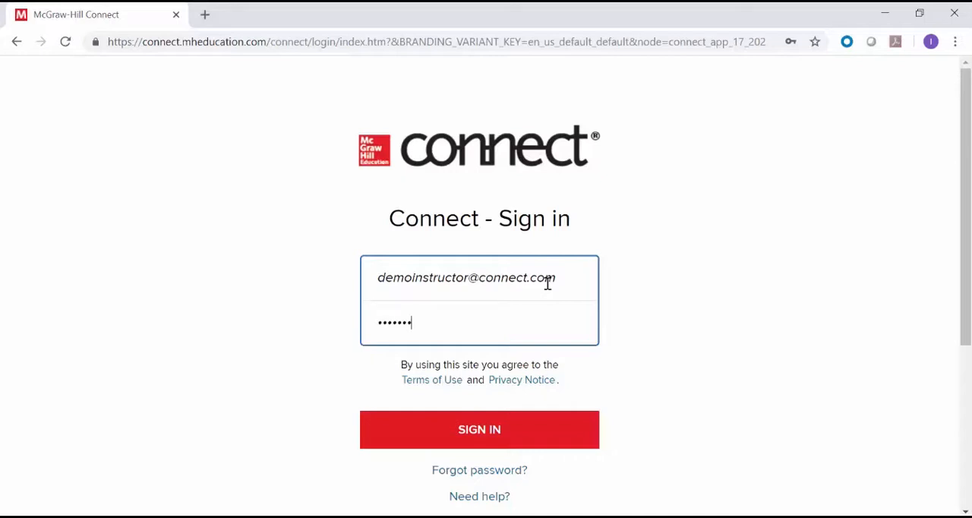
{"action": "type", "text": "•"}
{"action": "left_click", "coordinate": [501, 445]}
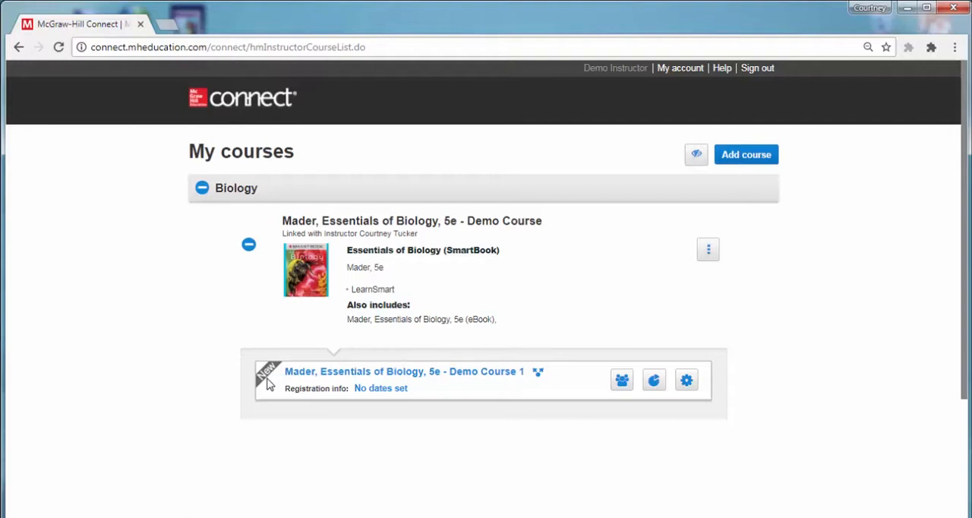
Open the Essentials of Biology, 5e - Demo Course 1 section, review its overview and continue to the section home page
{"action": "left_click", "coordinate": [396, 378]}
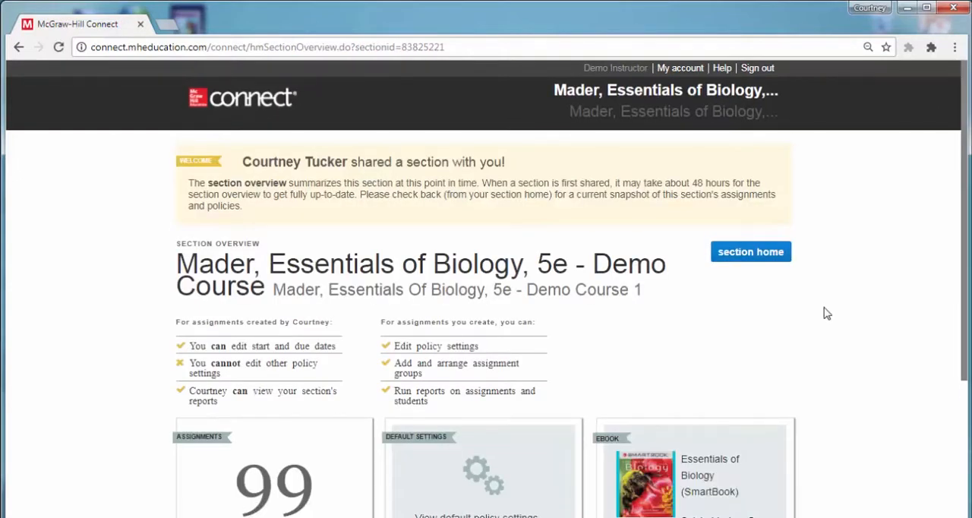
{"action": "scroll", "coordinate": [825, 313], "scroll_direction": "down", "scroll_amount": 2}
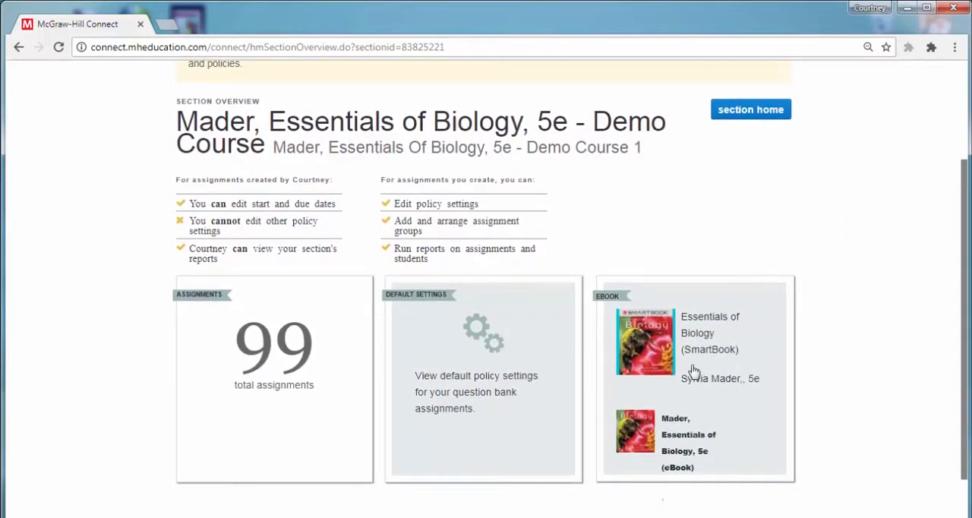
{"action": "scroll", "coordinate": [810, 360], "scroll_direction": "up", "scroll_amount": 1}
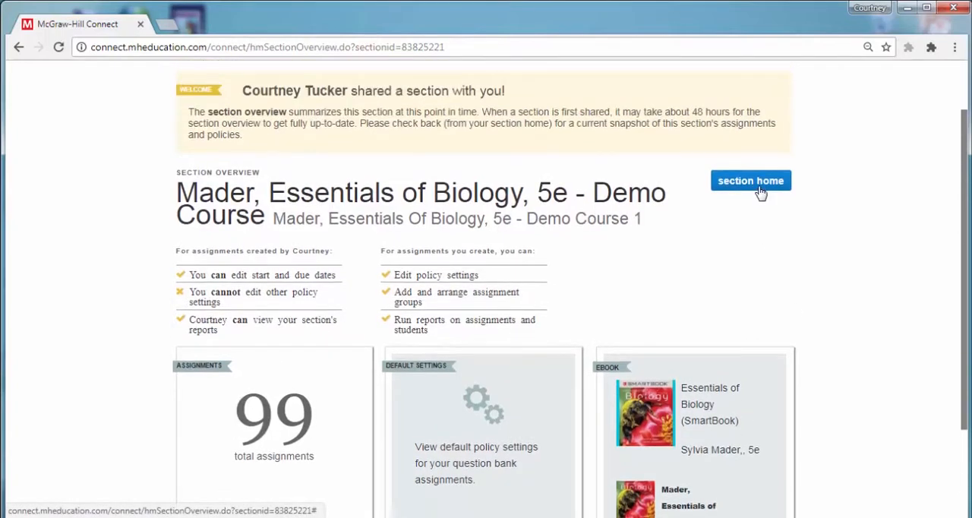
{"action": "left_click", "coordinate": [760, 193]}
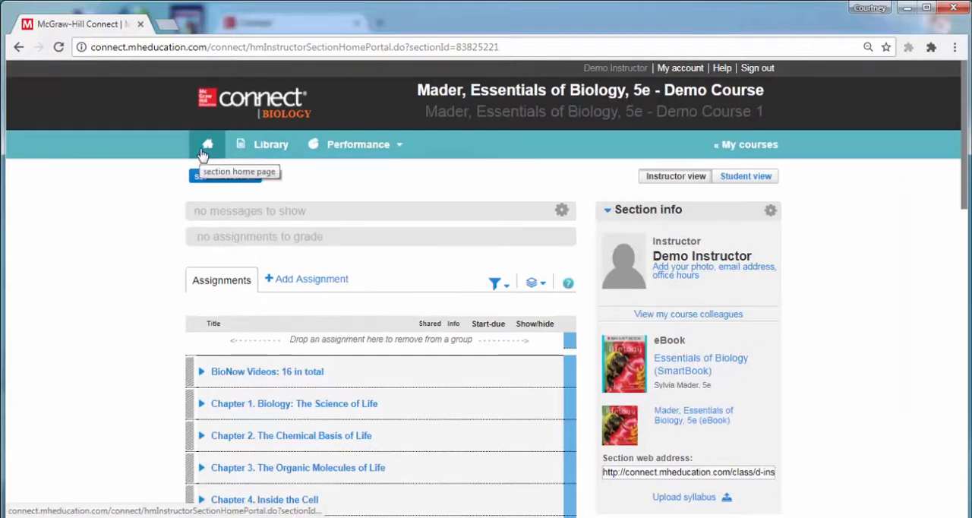
Examine the section home page's assignment groups and section info, including its settings options, web address and syllabus upload
{"action": "scroll", "coordinate": [152, 317], "scroll_direction": "down", "scroll_amount": 1}
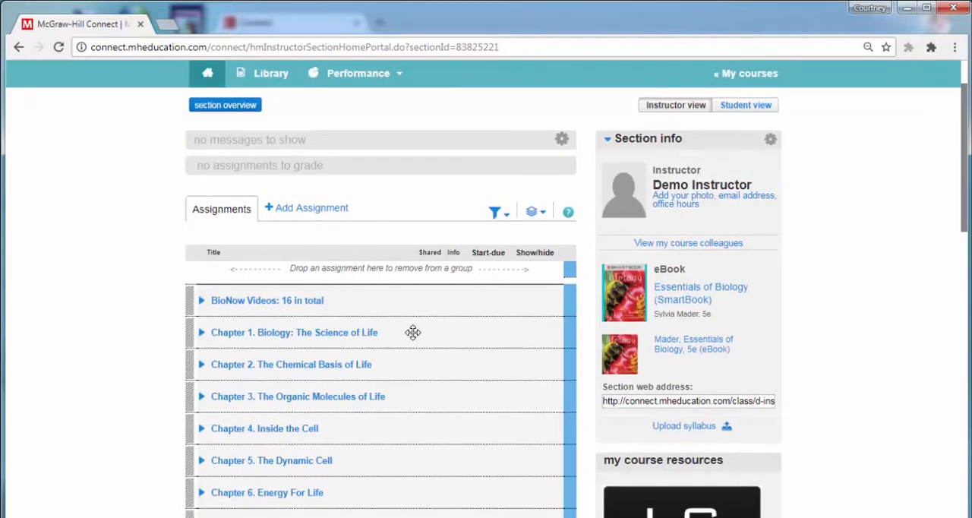
{"action": "scroll", "coordinate": [412, 332], "scroll_direction": "up", "scroll_amount": 1}
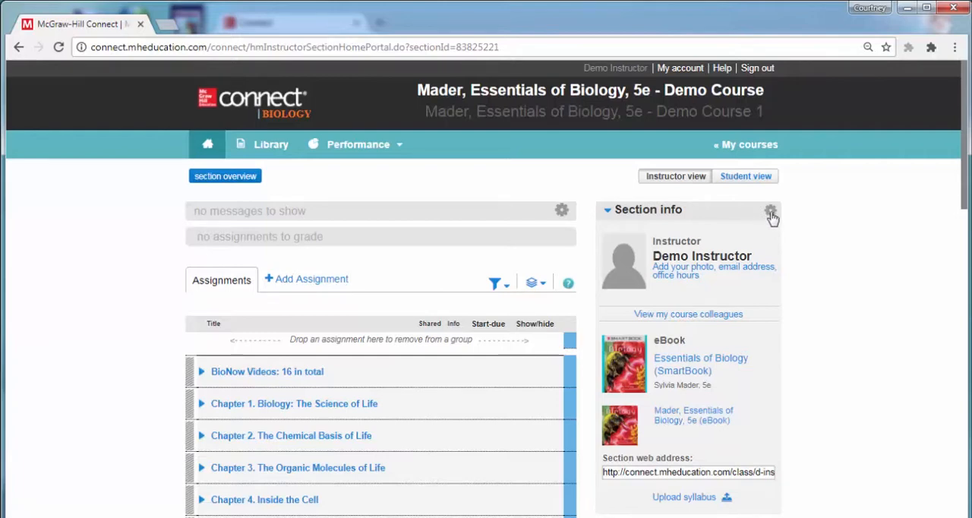
{"action": "left_click", "coordinate": [770, 215]}
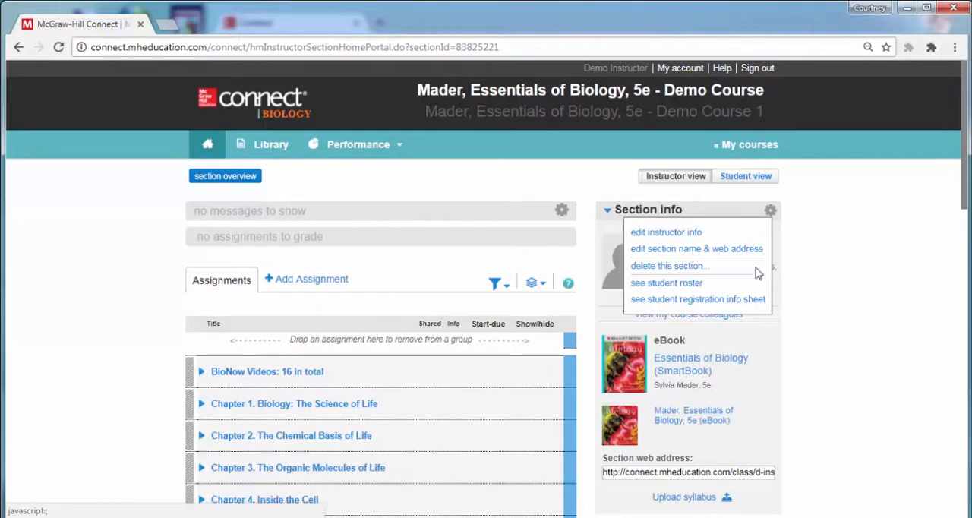
{"action": "left_click", "coordinate": [770, 215]}
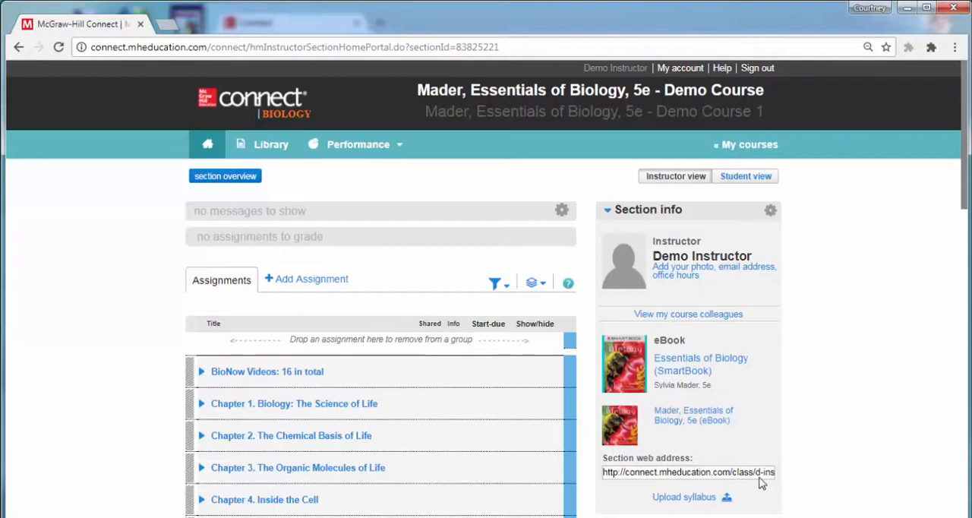
{"action": "scroll", "coordinate": [761, 483], "scroll_direction": "down", "scroll_amount": 1}
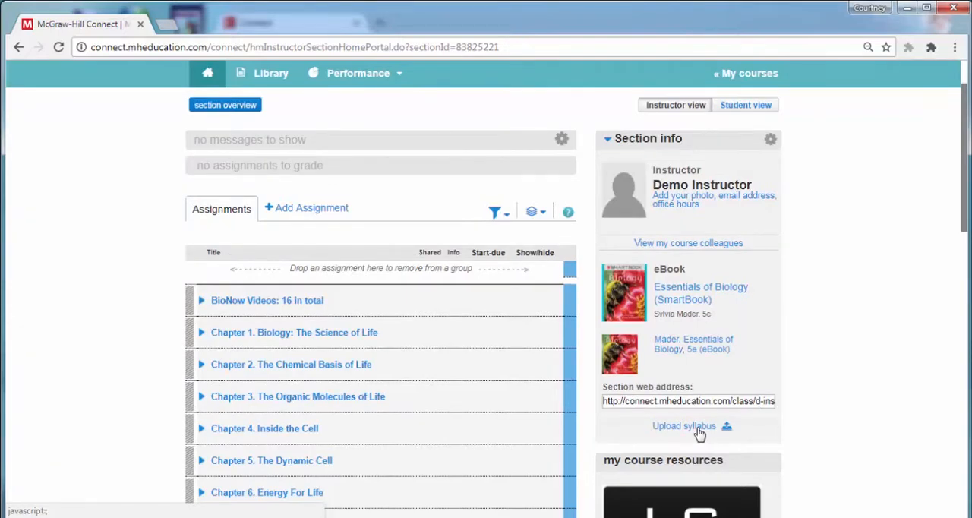
{"action": "scroll", "coordinate": [699, 433], "scroll_direction": "up", "scroll_amount": 1}
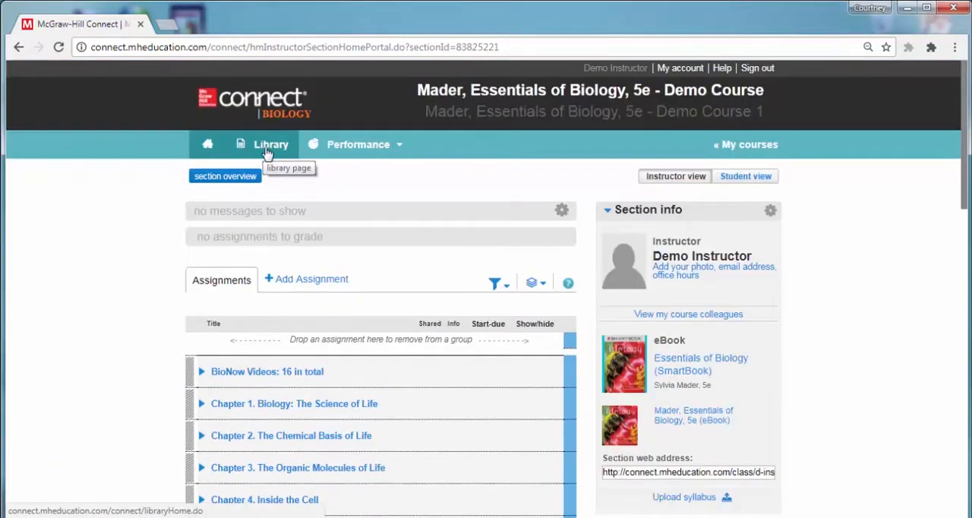
Look over the course library's resources and the available performance reports
{"action": "left_click", "coordinate": [266, 152]}
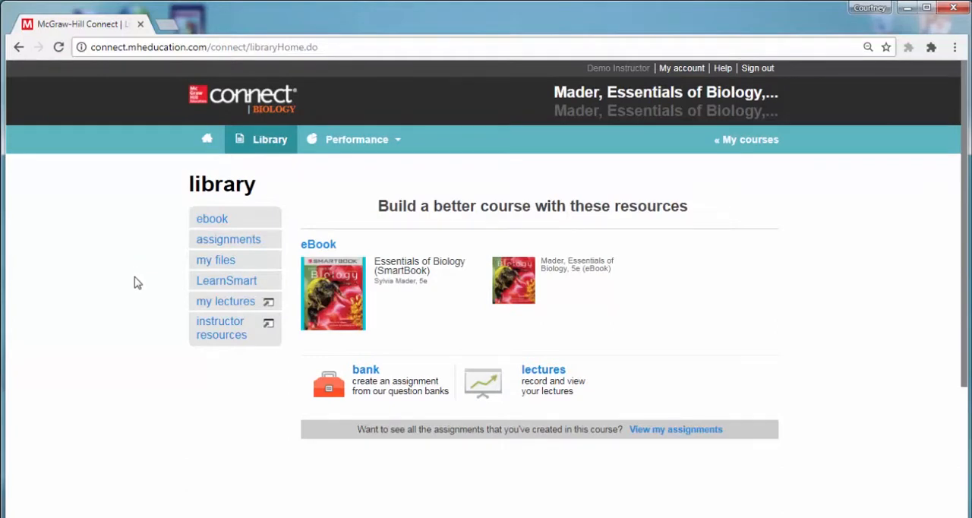
{"action": "left_click", "coordinate": [225, 342]}
{"action": "left_click", "coordinate": [347, 146]}
{"action": "mouse_move", "coordinate": [362, 166]}
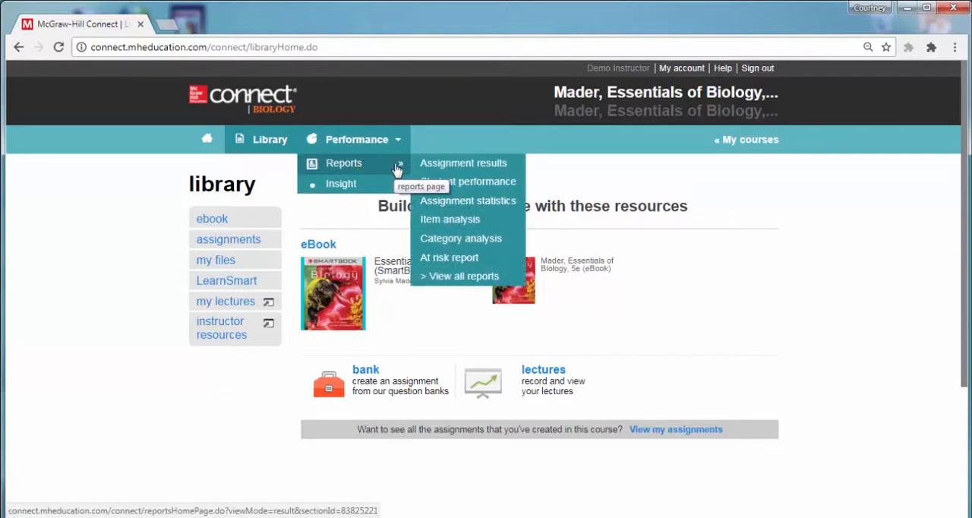
Return to the section home page and expand the assignment group Chapter 1. Biology: The Science of Life
{"action": "left_click", "coordinate": [207, 145]}
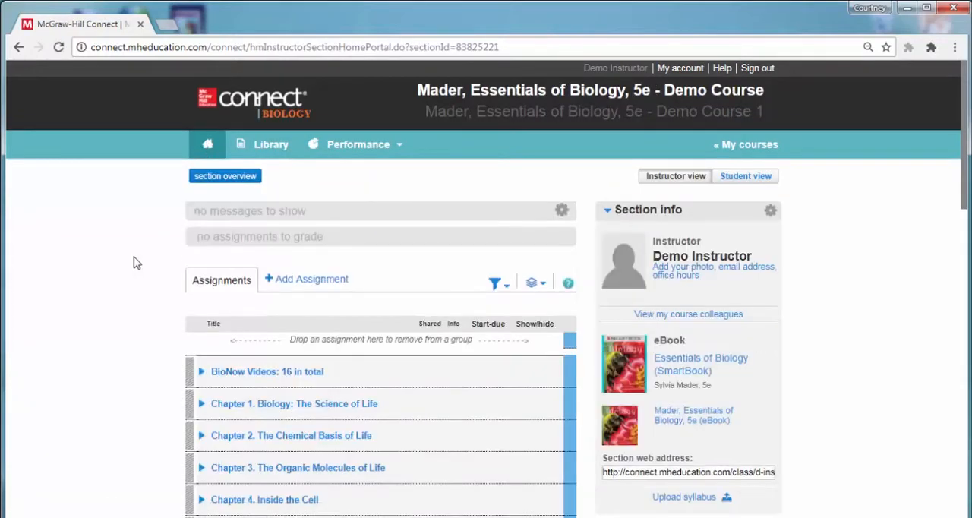
{"action": "scroll", "coordinate": [133, 263], "scroll_direction": "down", "scroll_amount": 3}
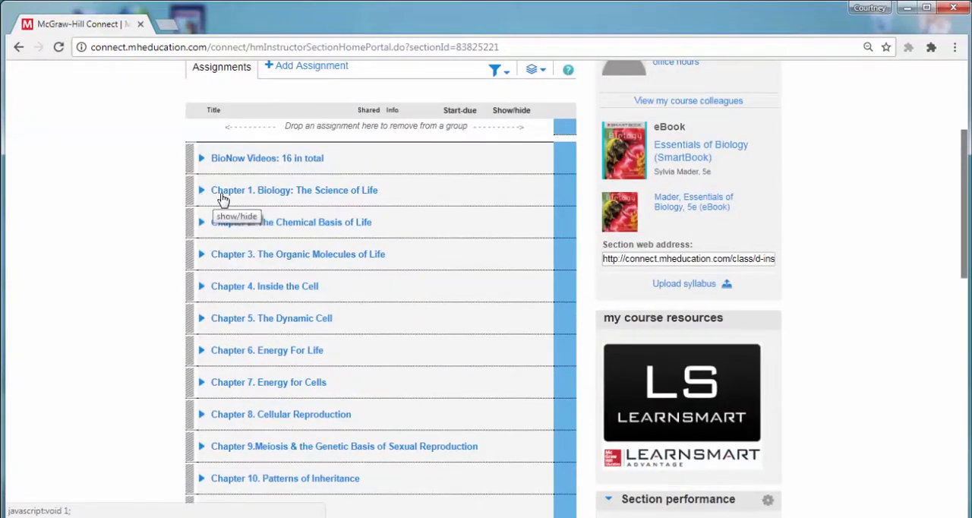
{"action": "left_click", "coordinate": [223, 197]}
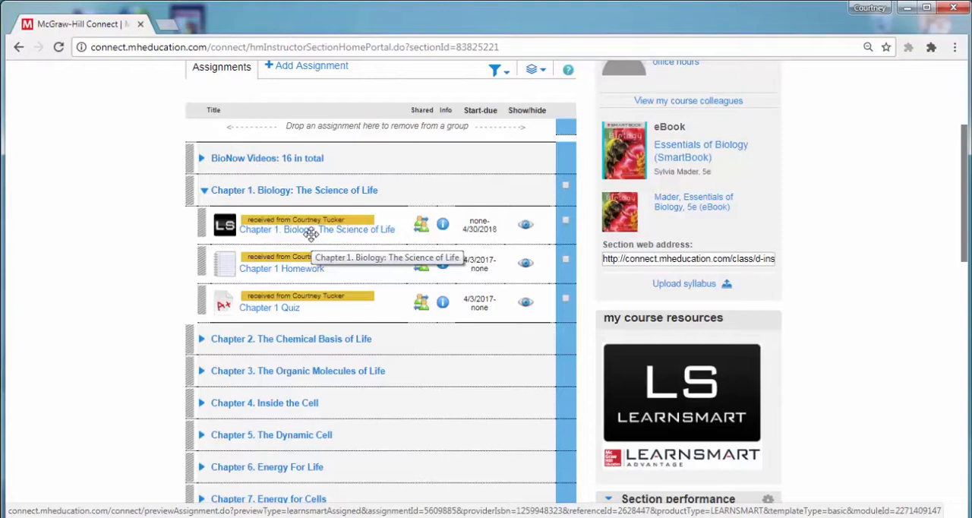
Open the Chapter 1. Biology: The Science of Life LearnSmart assignment and preview its study module as a student
{"action": "scroll", "coordinate": [311, 234], "scroll_direction": "up", "scroll_amount": 1}
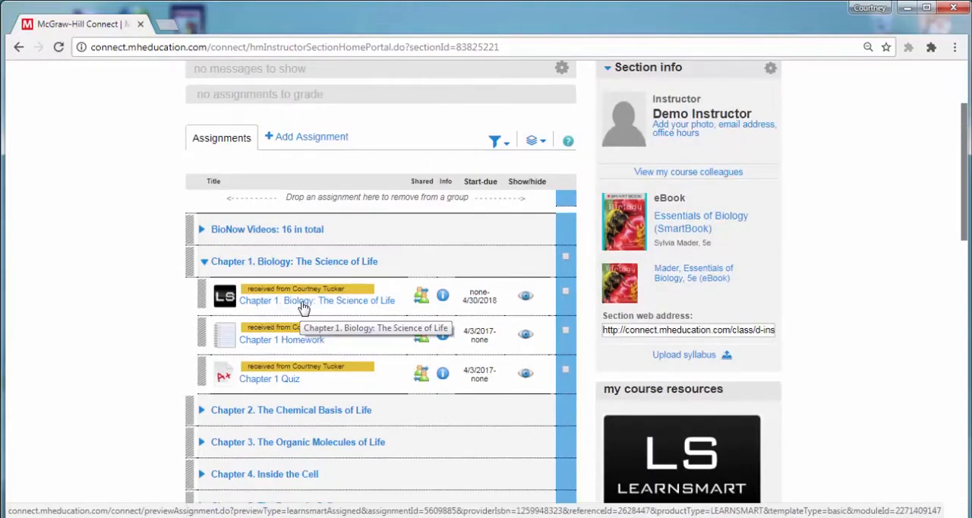
{"action": "left_click", "coordinate": [304, 302]}
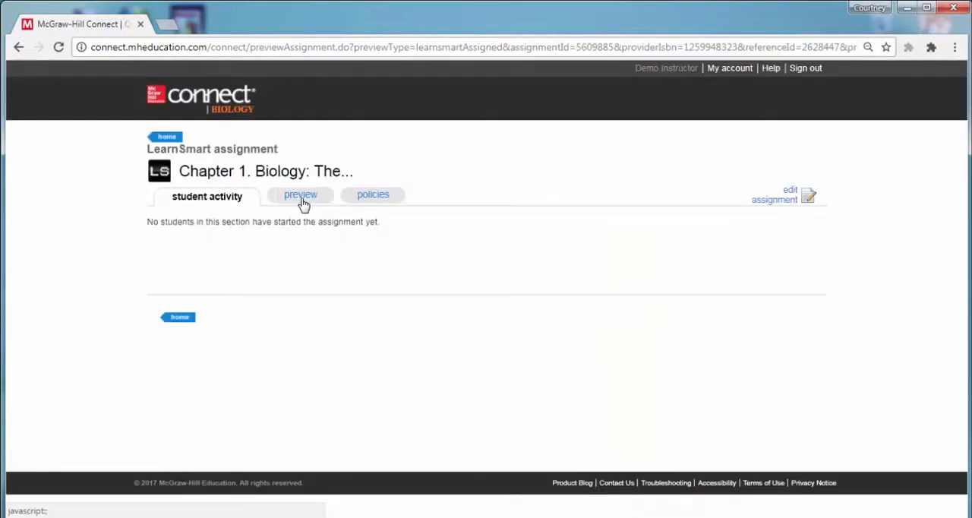
{"action": "left_click", "coordinate": [302, 199]}
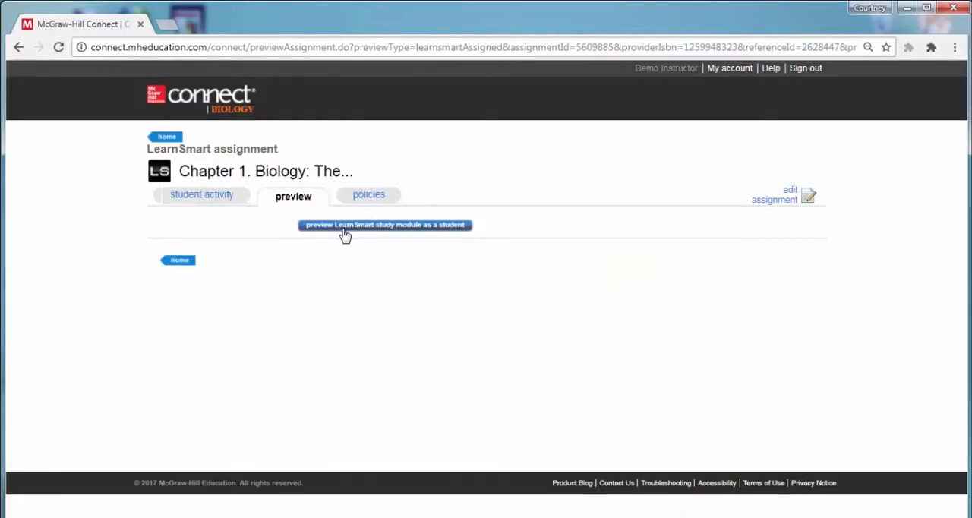
{"action": "left_click", "coordinate": [344, 227]}
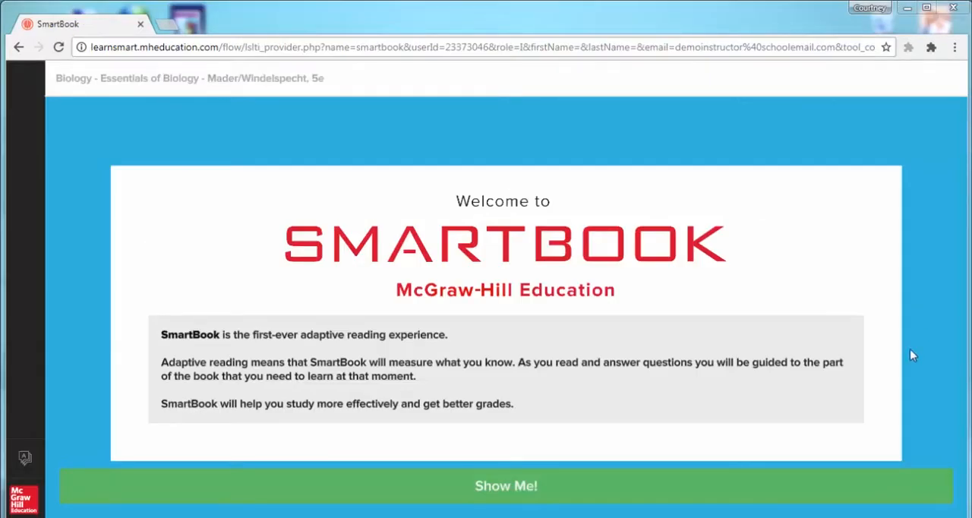
Go through the SmartBook introduction screens to reach the Chapter 1 reading view
{"action": "left_click", "coordinate": [608, 497]}
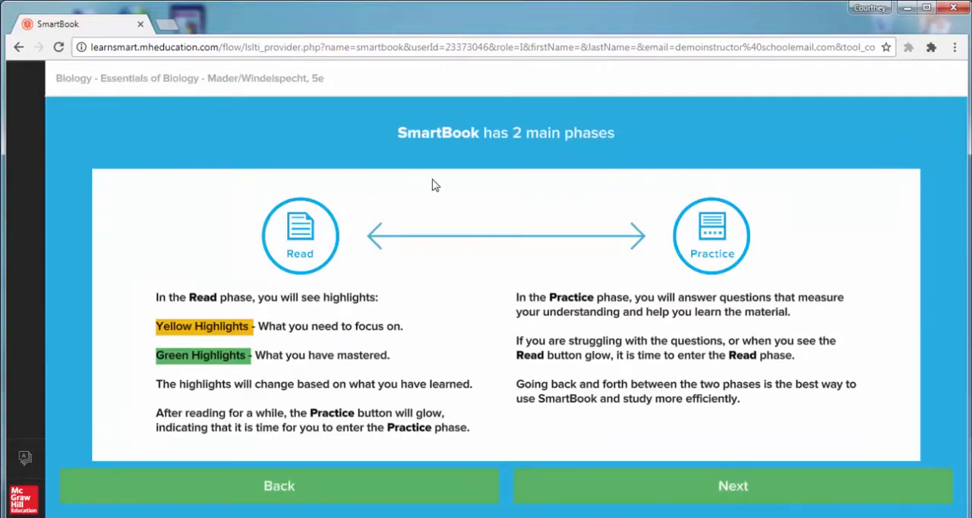
{"action": "left_click", "coordinate": [757, 500]}
{"action": "left_click", "coordinate": [734, 496]}
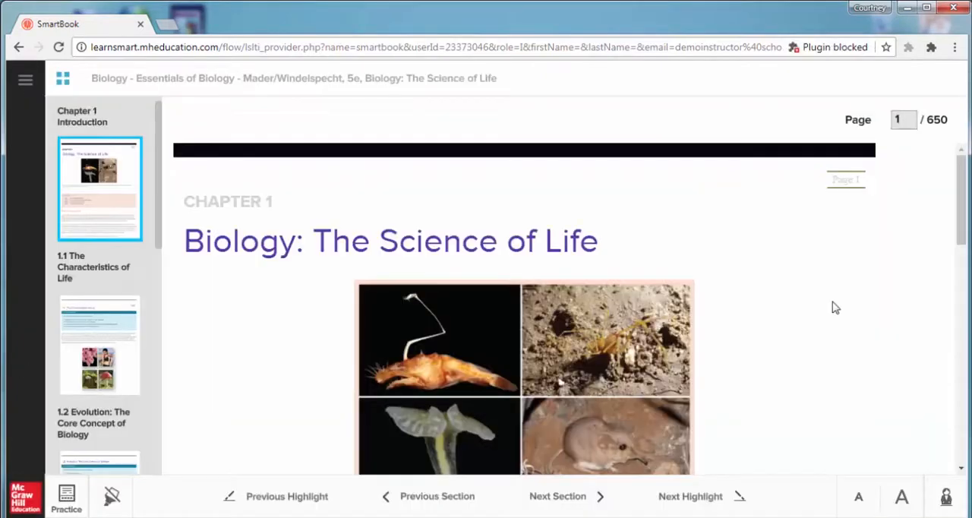
Browse the Chapter 1 introduction and its highlighted passage, continuing to the first highlight in section 1.1
{"action": "scroll", "coordinate": [836, 307], "scroll_direction": "down", "scroll_amount": 1}
{"action": "scroll", "coordinate": [835, 308], "scroll_direction": "down", "scroll_amount": 1}
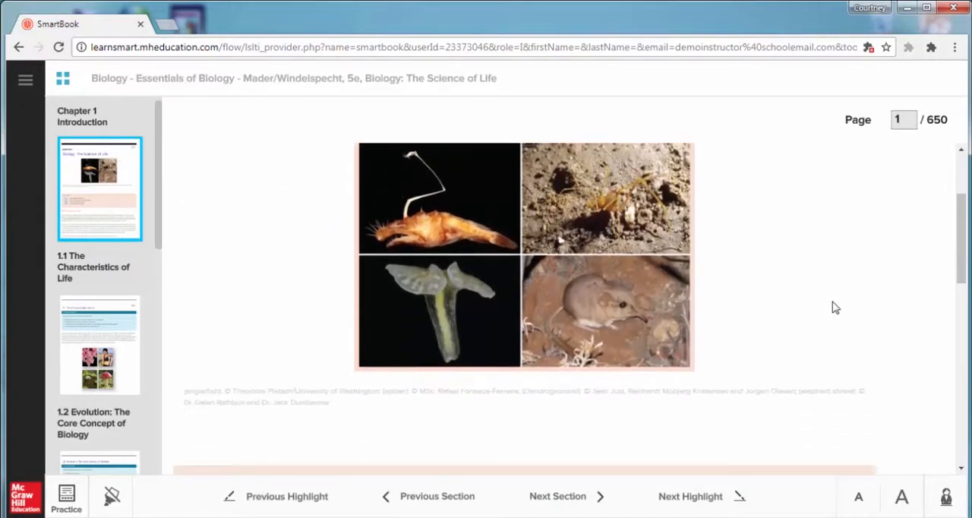
{"action": "scroll", "coordinate": [835, 308], "scroll_direction": "up", "scroll_amount": 2}
{"action": "scroll", "coordinate": [835, 307], "scroll_direction": "down", "scroll_amount": 1}
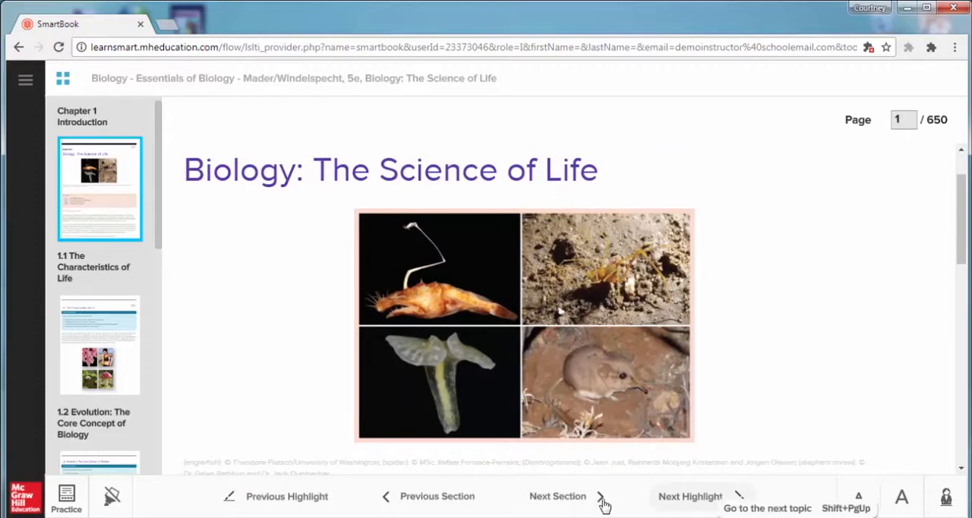
{"action": "left_click", "coordinate": [705, 498]}
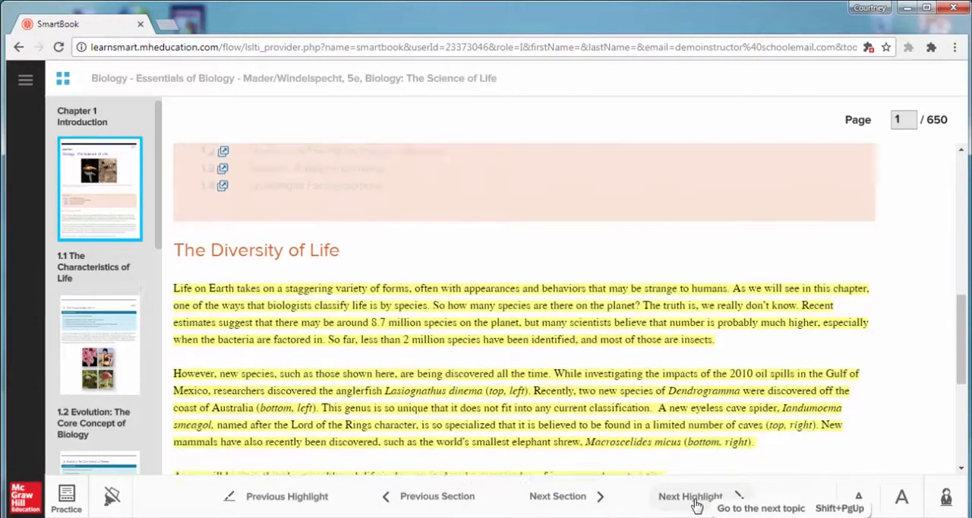
{"action": "left_click", "coordinate": [562, 497]}
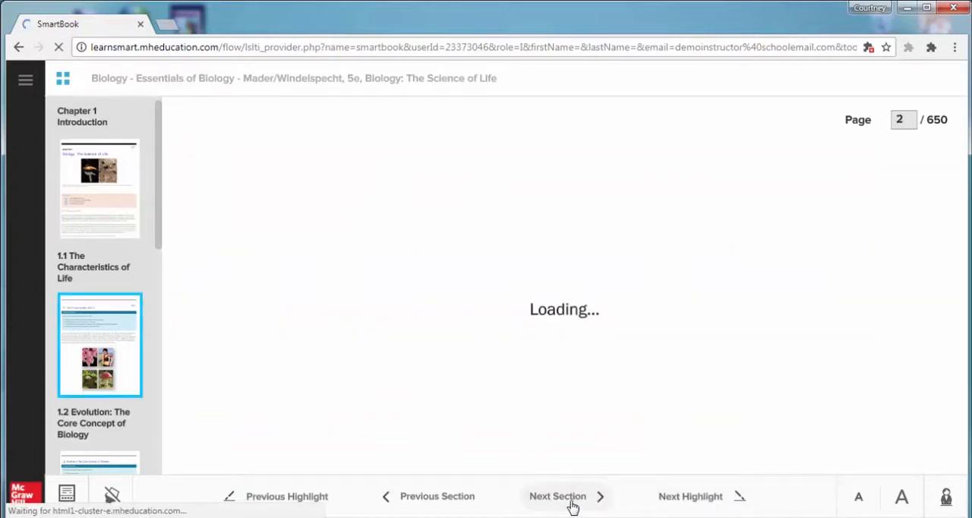
{"action": "left_click", "coordinate": [676, 495]}
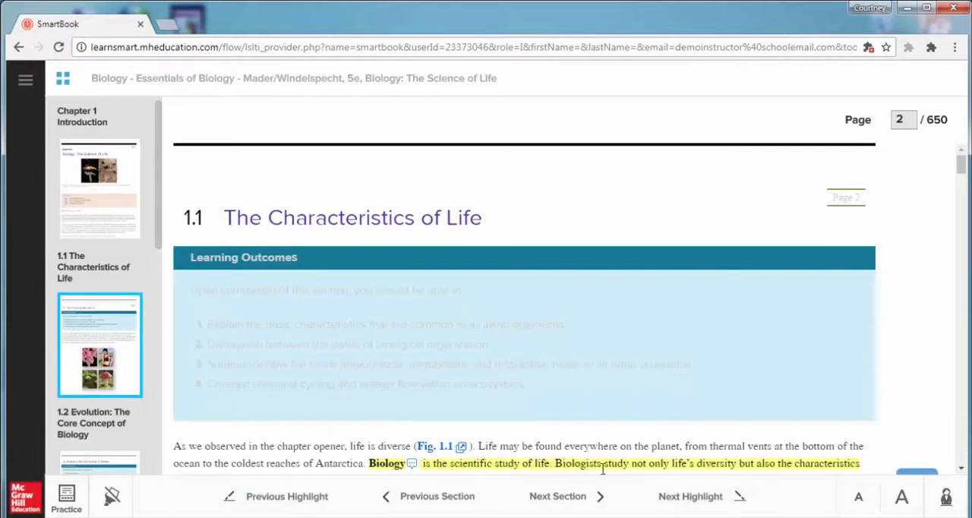
Switch to practice mode and answer the identified species question with "wrong" at the Think so confidence level
{"action": "left_click", "coordinate": [69, 501]}
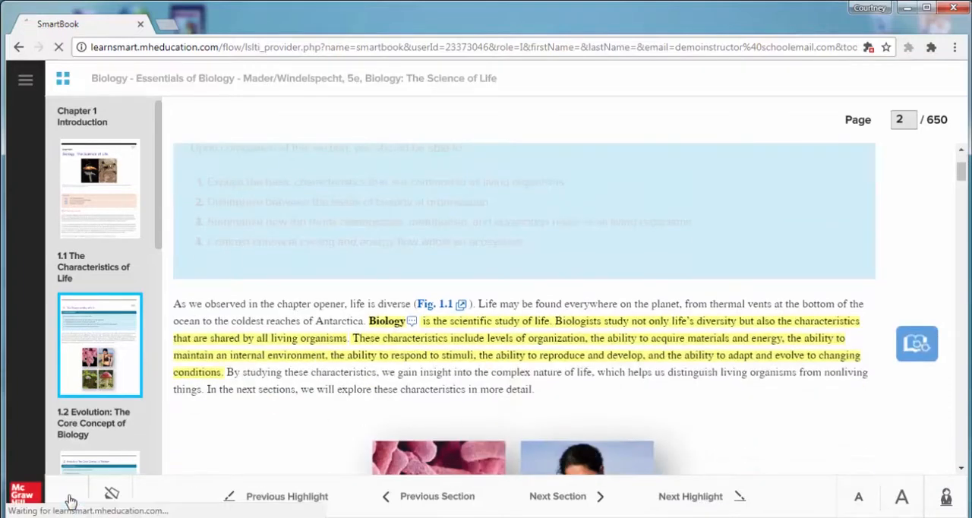
{"action": "left_click", "coordinate": [596, 241]}
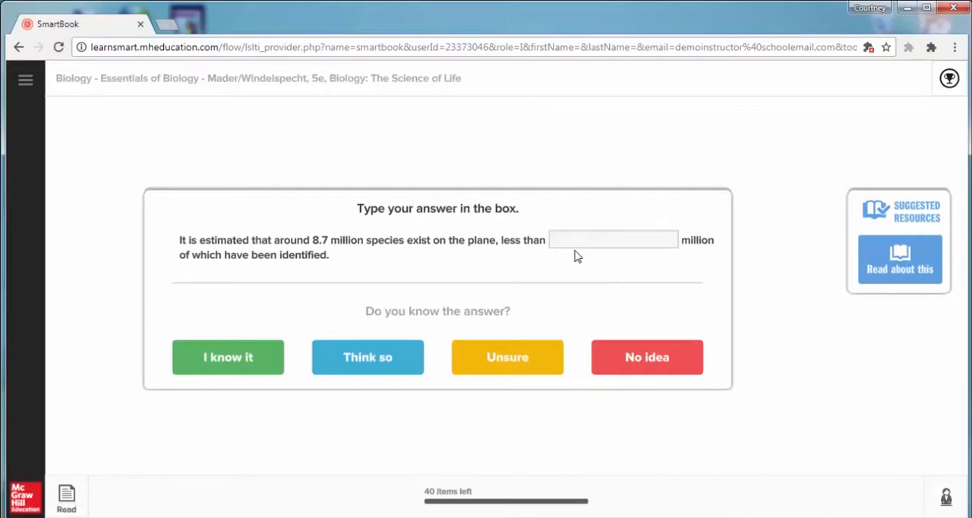
{"action": "type", "text": "wrong"}
{"action": "left_click", "coordinate": [383, 365]}
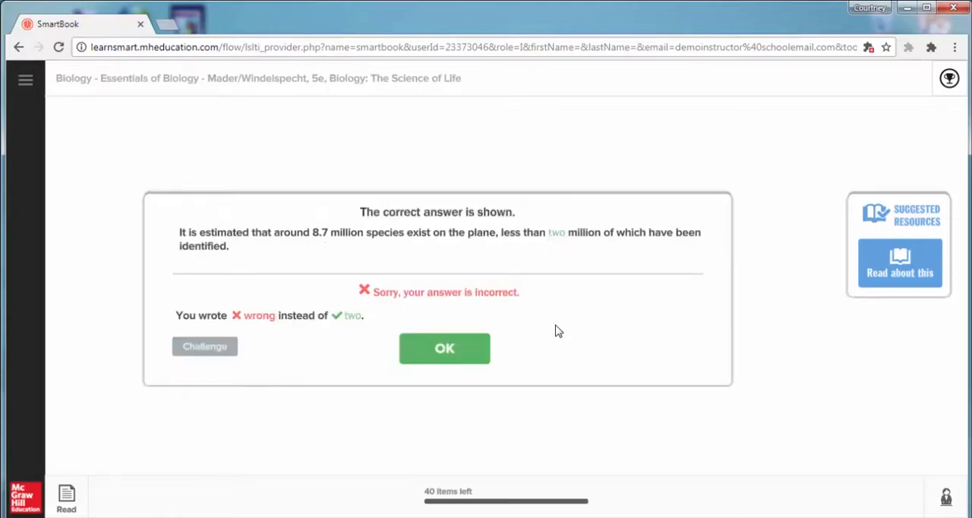
Continue to the next practice question and open the suggested reading about it
{"action": "left_click", "coordinate": [451, 360]}
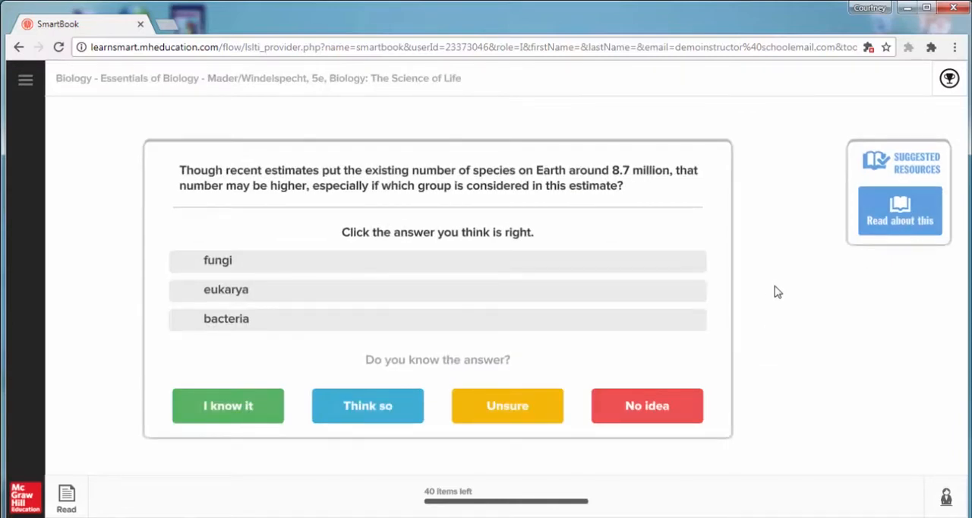
{"action": "left_click", "coordinate": [877, 217]}
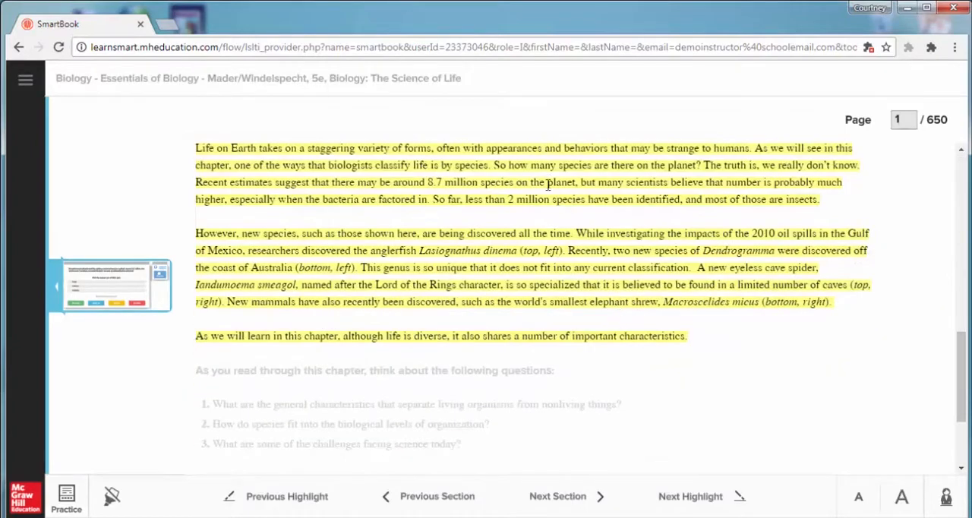
Return to the practice question and leave SmartBook for the section home page
{"action": "left_click", "coordinate": [158, 296]}
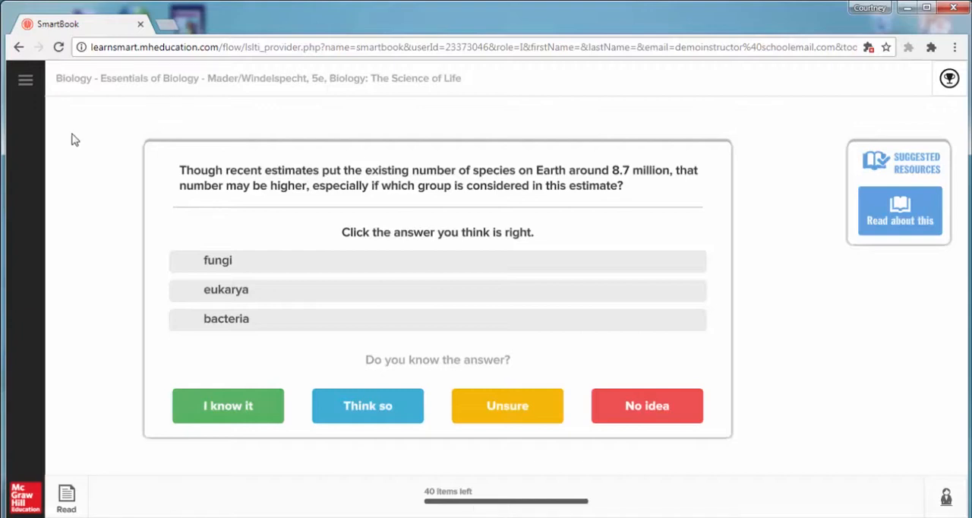
{"action": "left_click", "coordinate": [28, 87]}
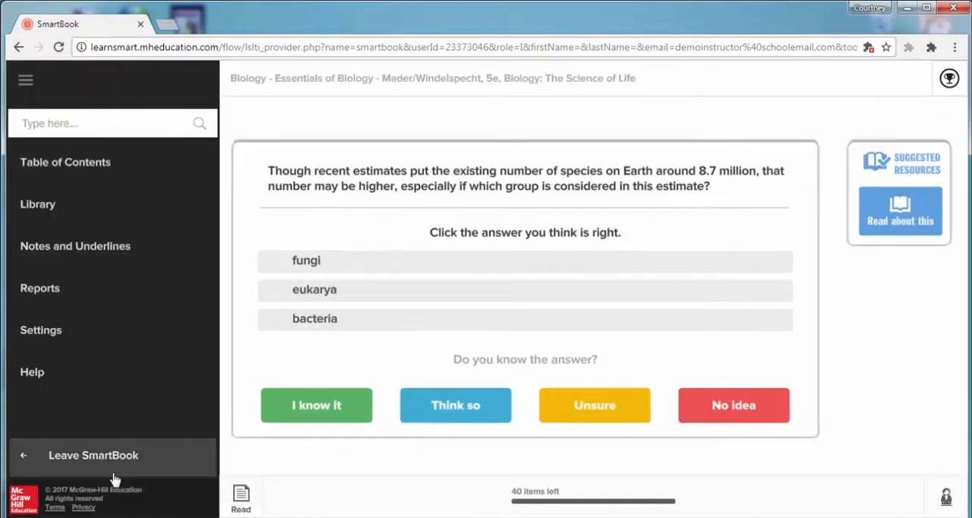
{"action": "left_click", "coordinate": [120, 467]}
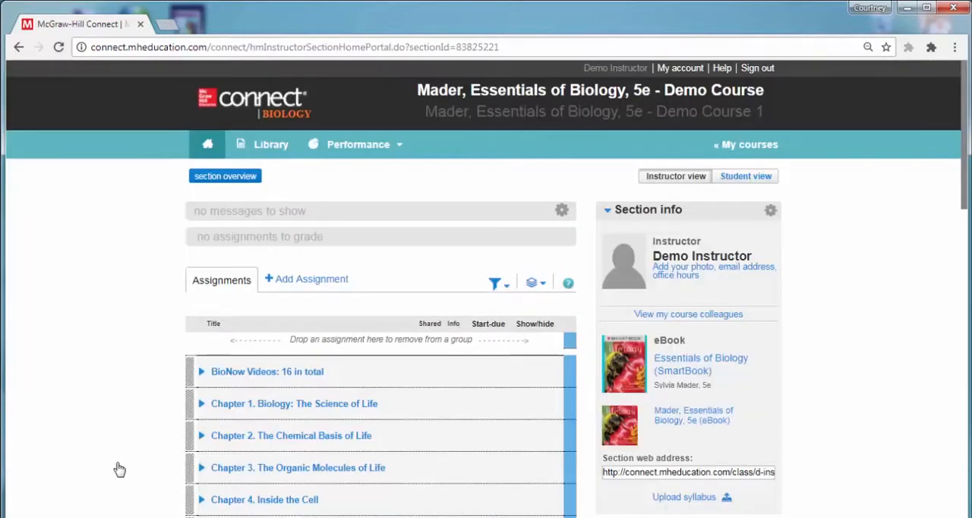
Open Chapter 1 Homework from the Chapter 1 assignment group and preview its first two questions
{"action": "scroll", "coordinate": [125, 373], "scroll_direction": "down", "scroll_amount": 1}
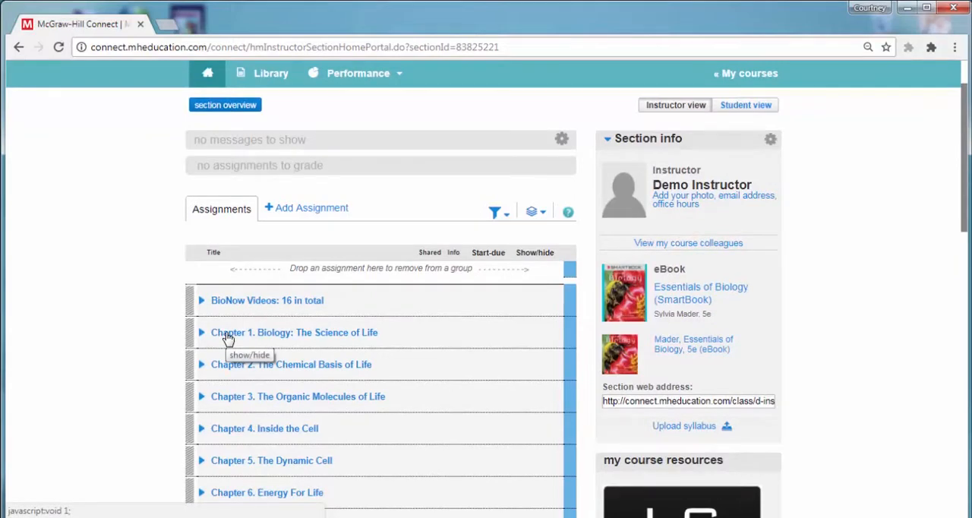
{"action": "left_click", "coordinate": [228, 335]}
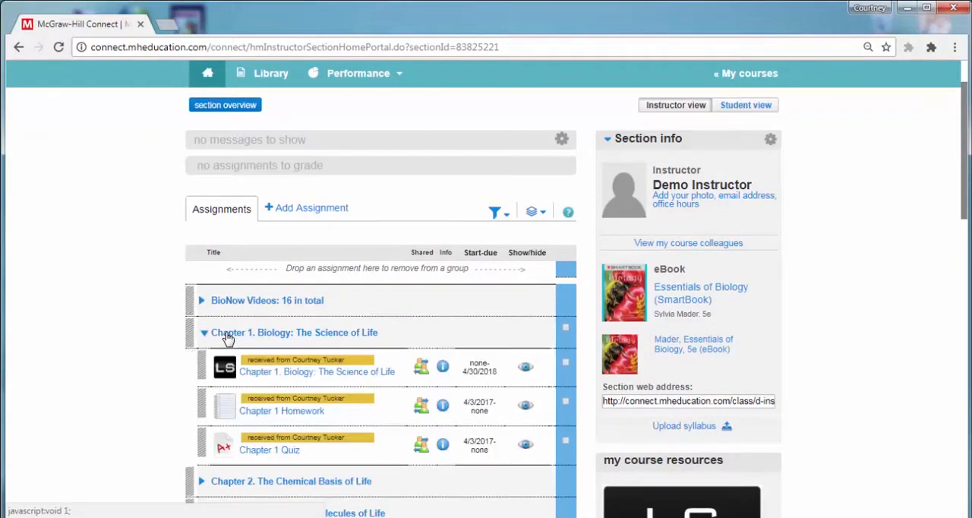
{"action": "scroll", "coordinate": [228, 338], "scroll_direction": "down", "scroll_amount": 1}
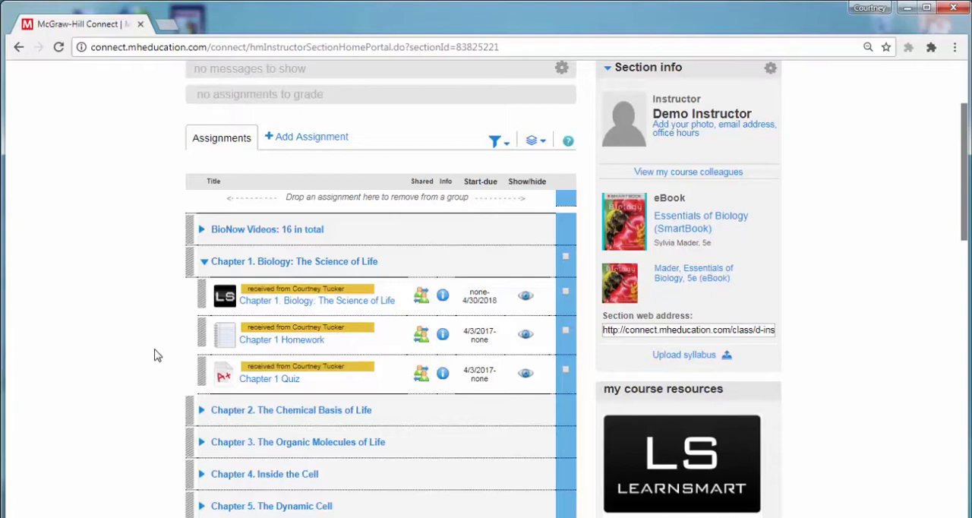
{"action": "left_click", "coordinate": [276, 346]}
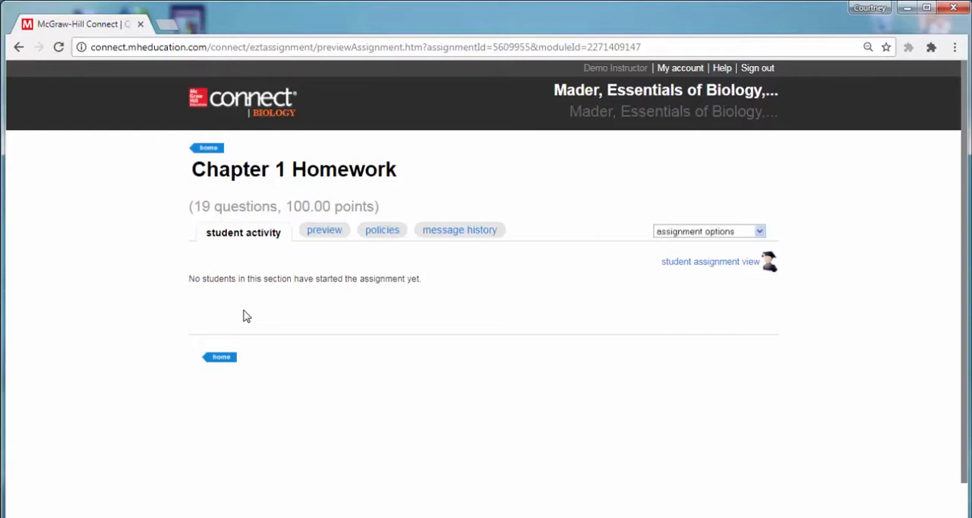
{"action": "left_click", "coordinate": [322, 235]}
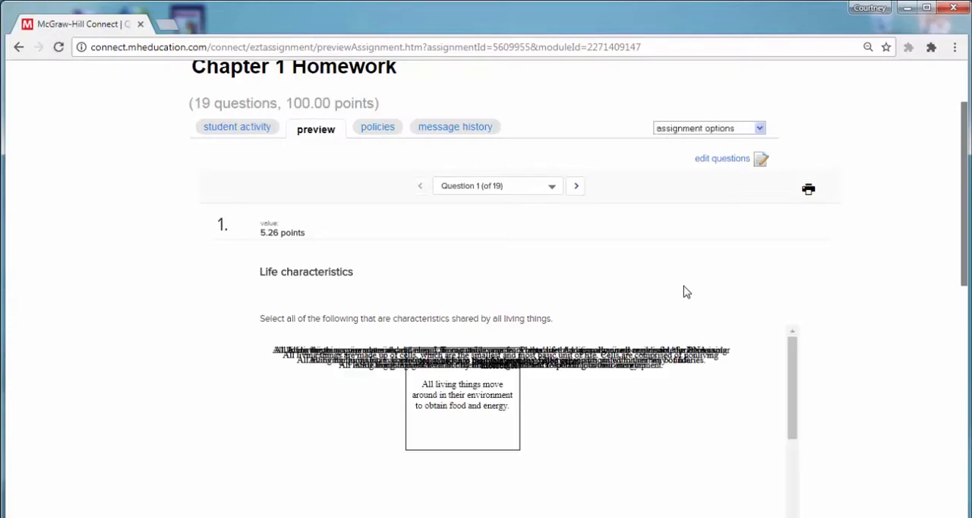
{"action": "left_click", "coordinate": [576, 190]}
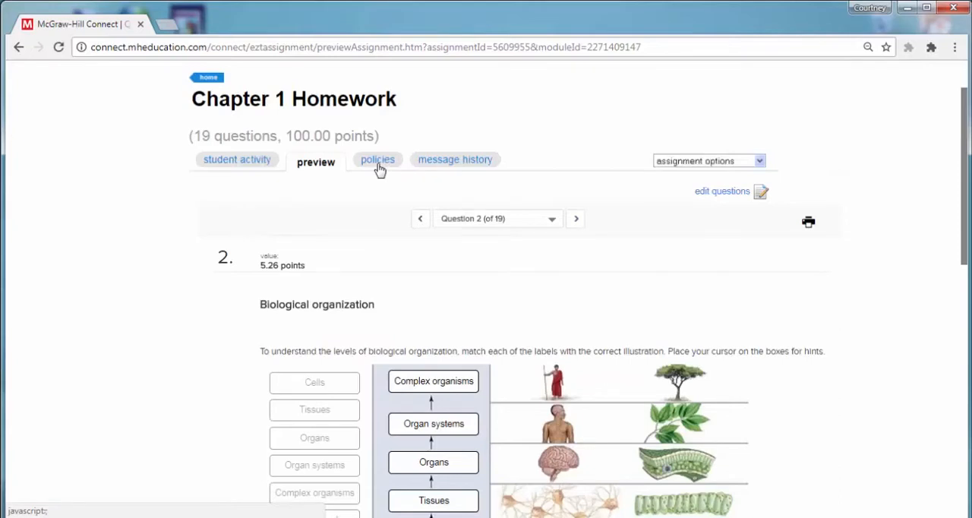
Review the Chapter 1 Homework policies from availability through feedback, and return to the section home page
{"action": "left_click", "coordinate": [378, 161]}
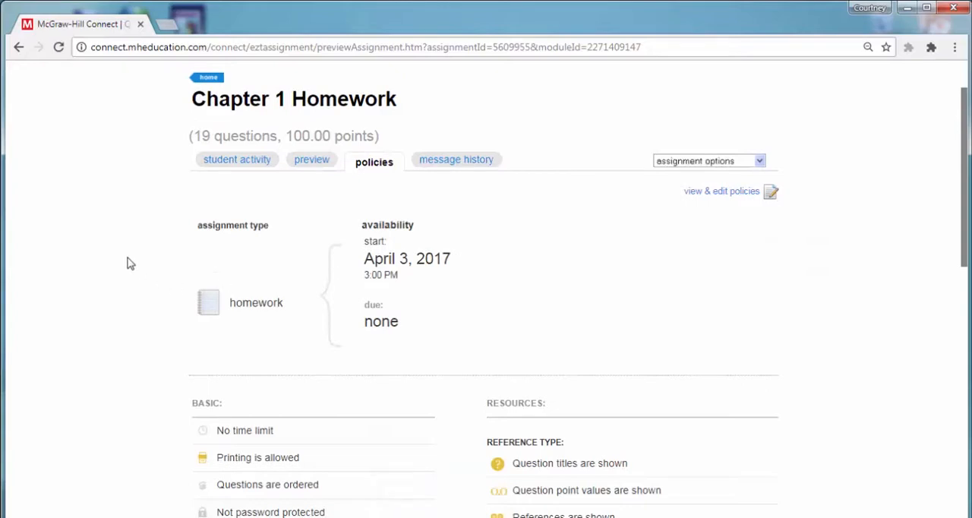
{"action": "scroll", "coordinate": [129, 262], "scroll_direction": "down", "scroll_amount": 2}
{"action": "scroll", "coordinate": [128, 263], "scroll_direction": "down", "scroll_amount": 1}
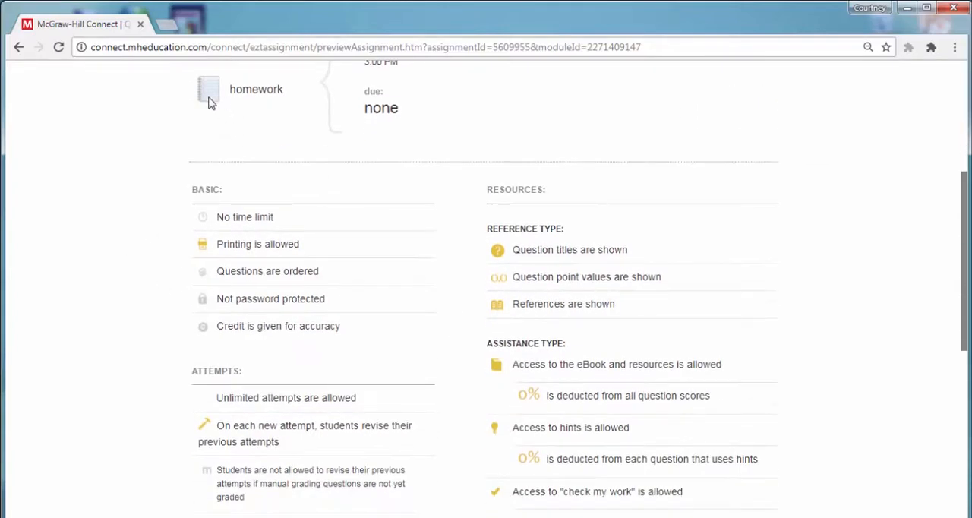
{"action": "scroll", "coordinate": [279, 277], "scroll_direction": "down", "scroll_amount": 2}
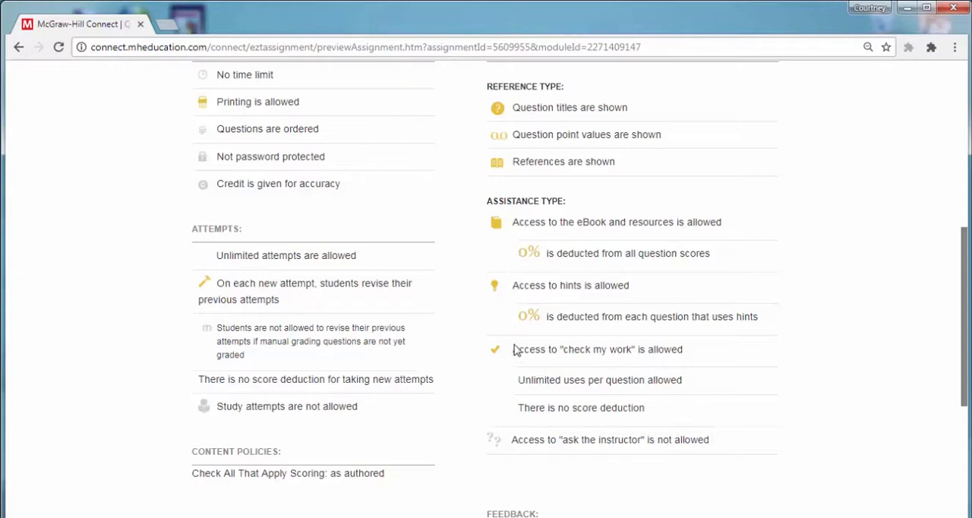
{"action": "scroll", "coordinate": [515, 355], "scroll_direction": "down", "scroll_amount": 3}
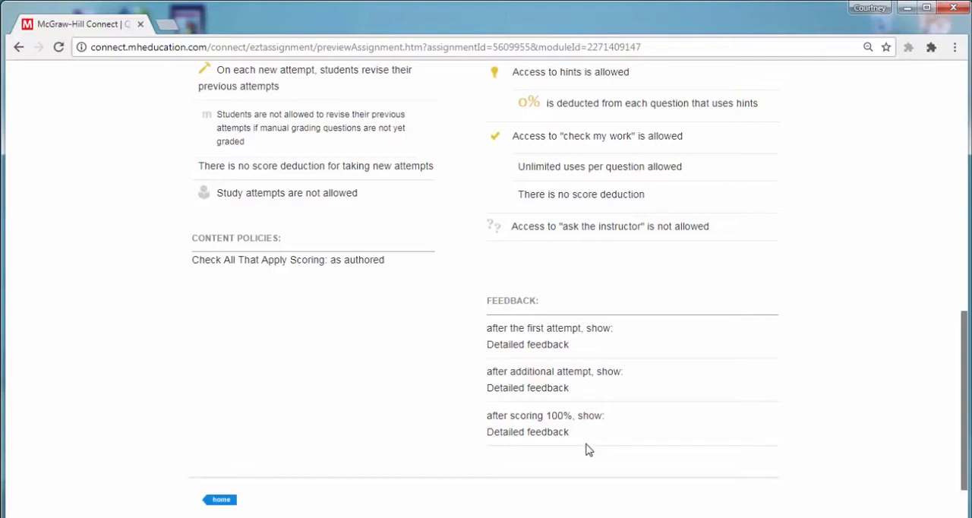
{"action": "left_click", "coordinate": [228, 503]}
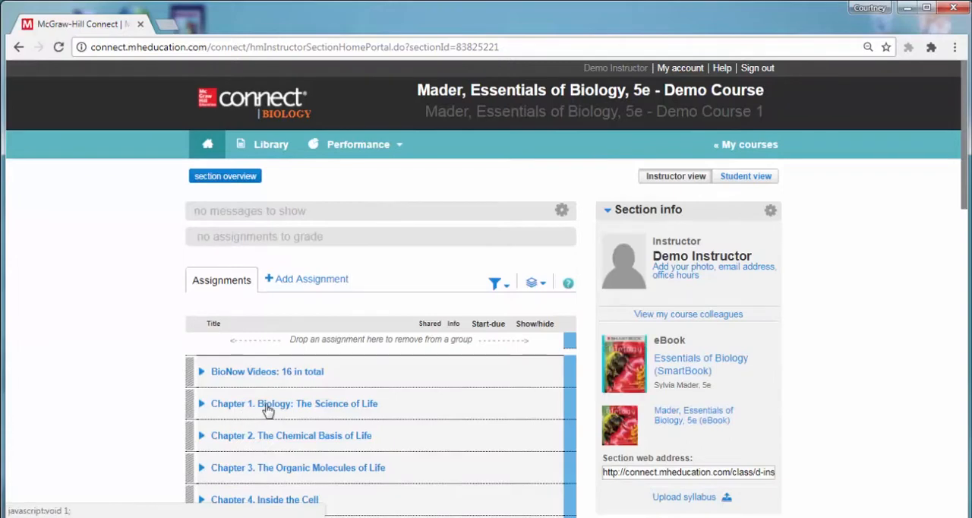
Expand the Chapter 1 assignment group again and open Chapter 1 Quiz
{"action": "left_click", "coordinate": [265, 404]}
{"action": "scroll", "coordinate": [267, 410], "scroll_direction": "down", "scroll_amount": 1}
{"action": "scroll", "coordinate": [267, 410], "scroll_direction": "down", "scroll_amount": 1}
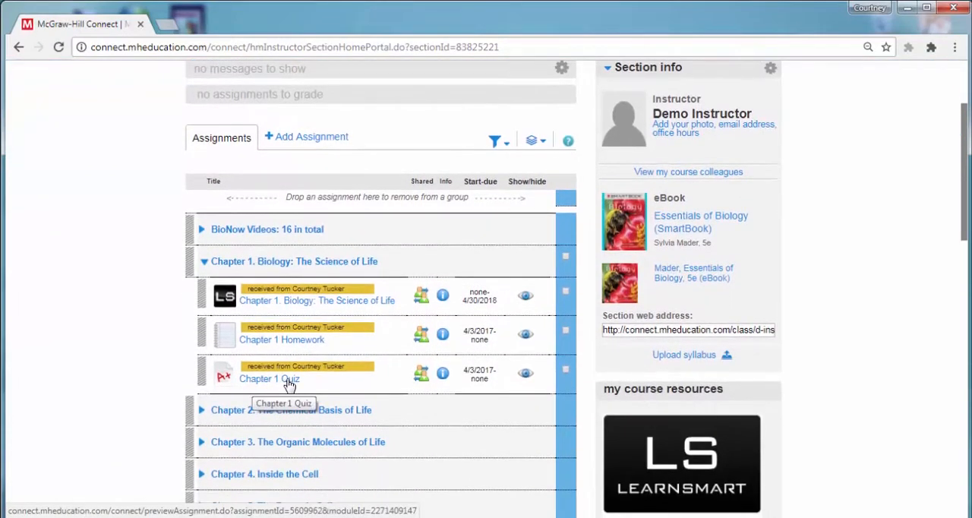
{"action": "left_click", "coordinate": [290, 385]}
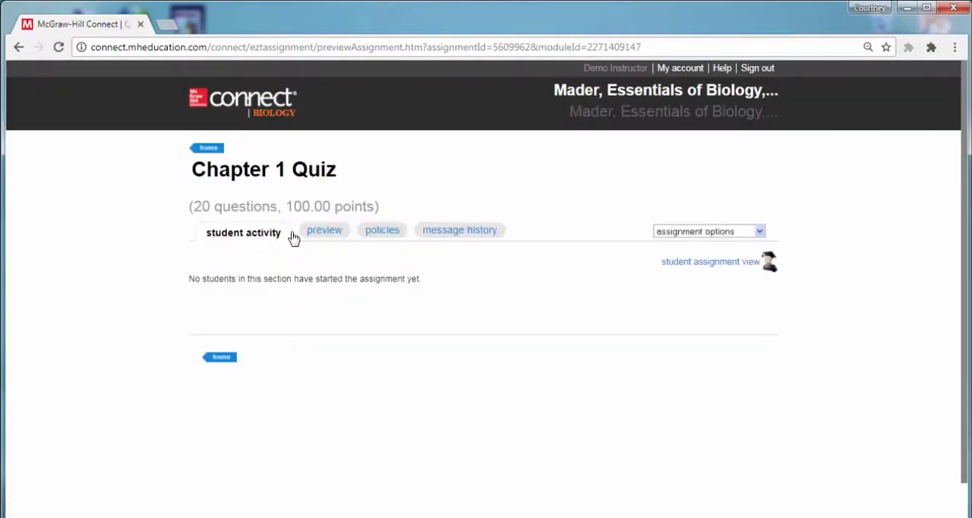
Review the Chapter 1 Quiz policies, including attempts, assistance and feedback, and return to the section home page
{"action": "left_click", "coordinate": [381, 233]}
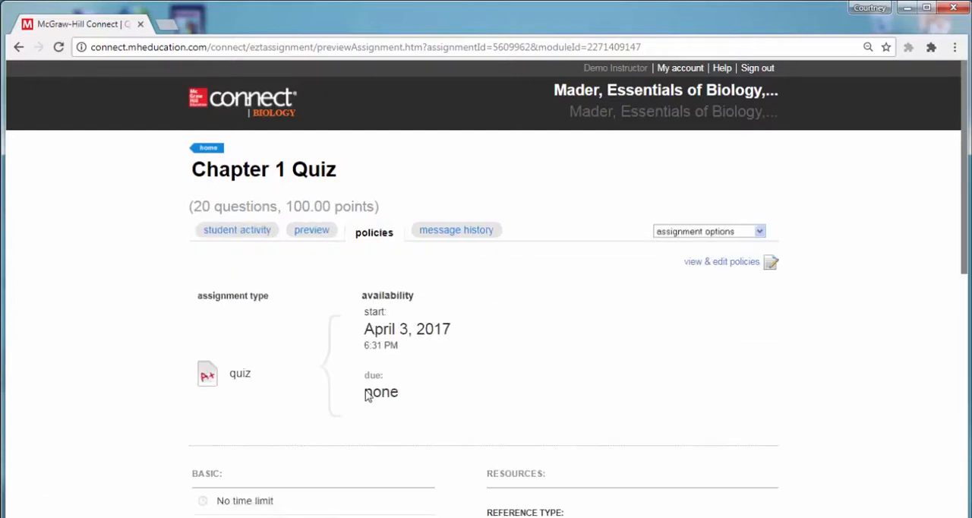
{"action": "scroll", "coordinate": [369, 395], "scroll_direction": "down", "scroll_amount": 3}
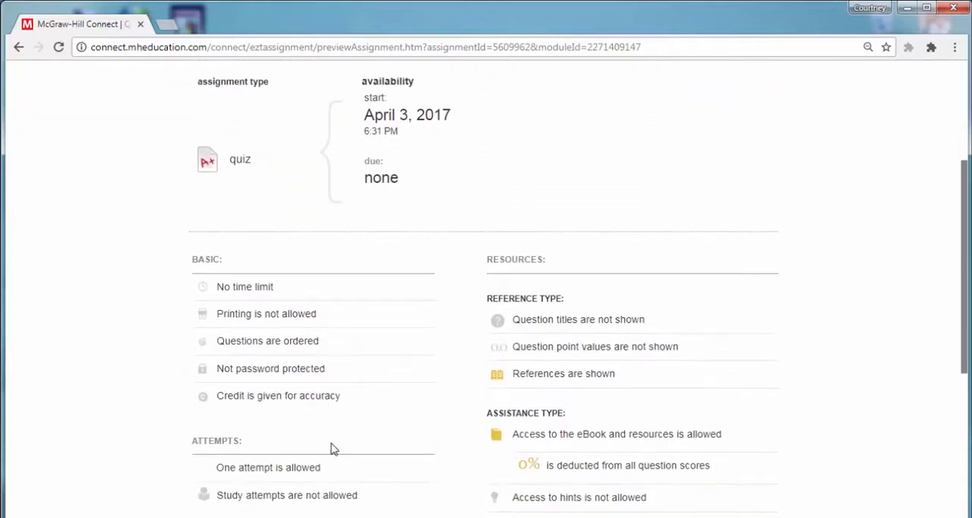
{"action": "scroll", "coordinate": [340, 355], "scroll_direction": "down", "scroll_amount": 2}
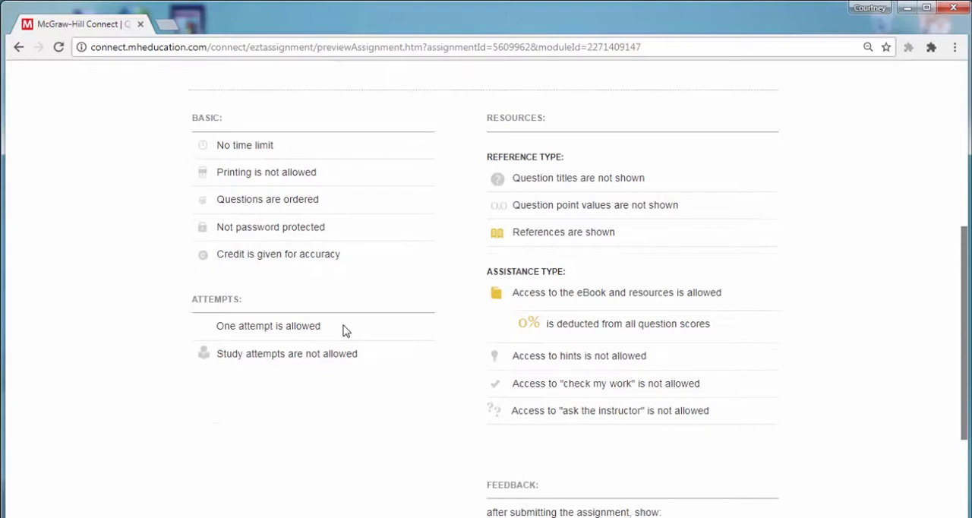
{"action": "scroll", "coordinate": [480, 339], "scroll_direction": "down", "scroll_amount": 1}
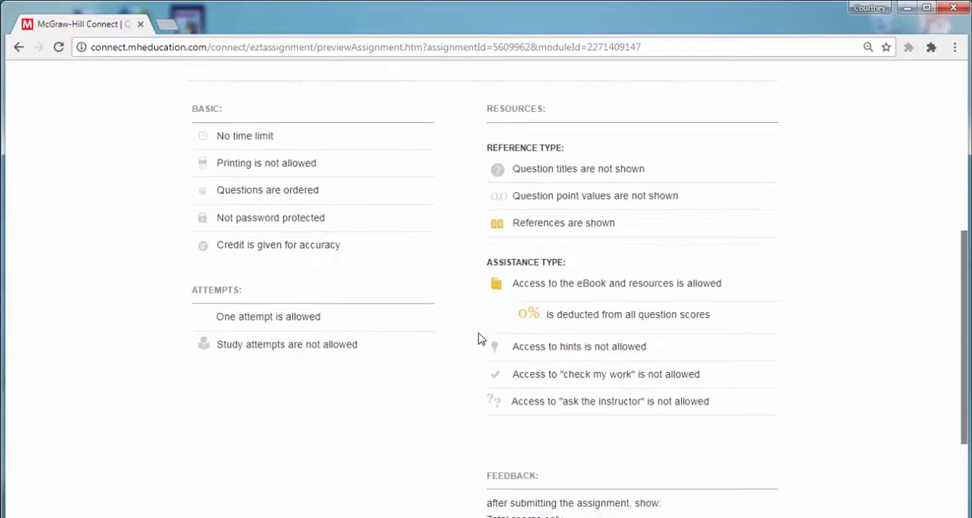
{"action": "scroll", "coordinate": [478, 338], "scroll_direction": "down", "scroll_amount": 2}
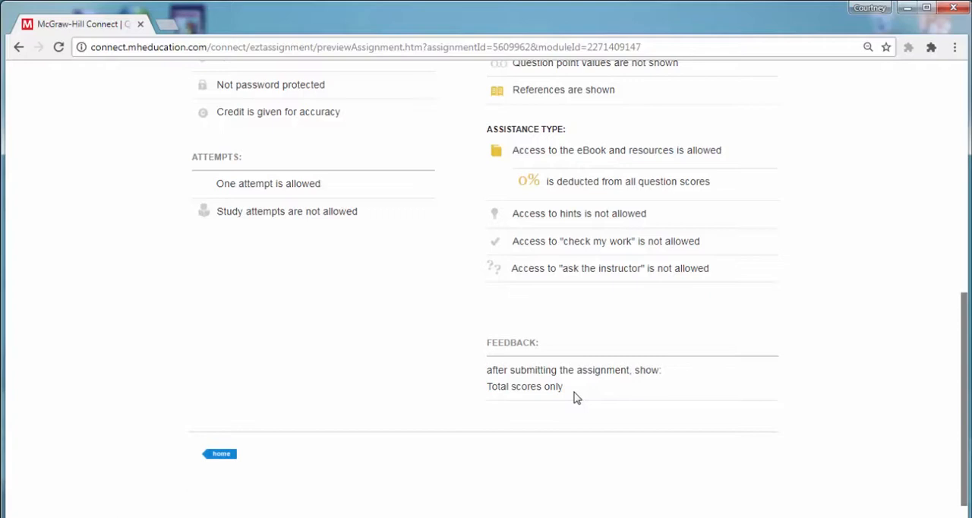
{"action": "left_click", "coordinate": [222, 454]}
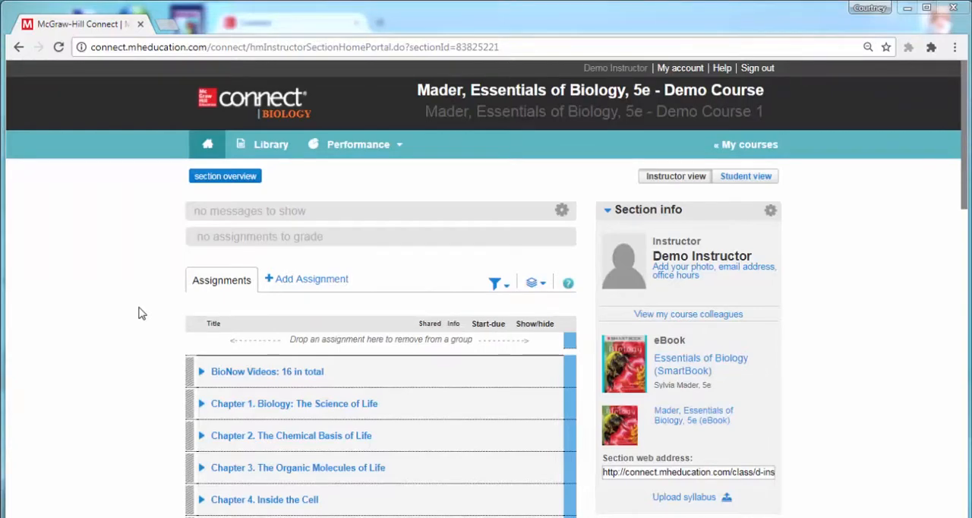
Select all three Chapter 1 assignments and open date management for them
{"action": "left_click", "coordinate": [202, 403]}
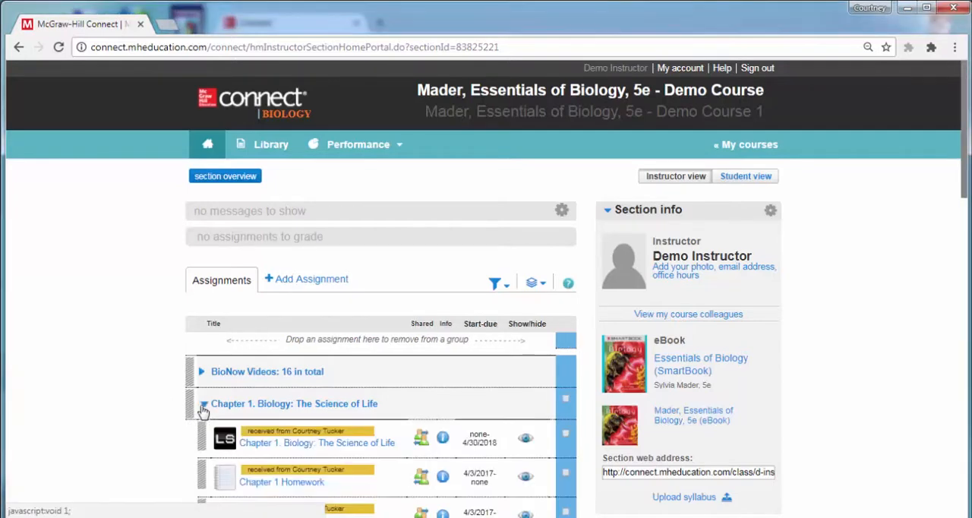
{"action": "scroll", "coordinate": [202, 411], "scroll_direction": "down", "scroll_amount": 1}
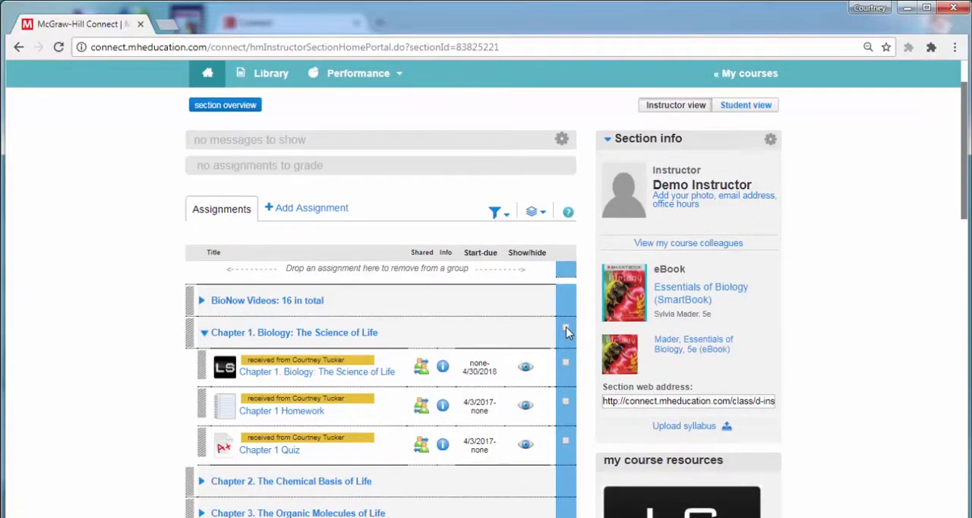
{"action": "left_click", "coordinate": [566, 363]}
{"action": "left_click", "coordinate": [566, 403]}
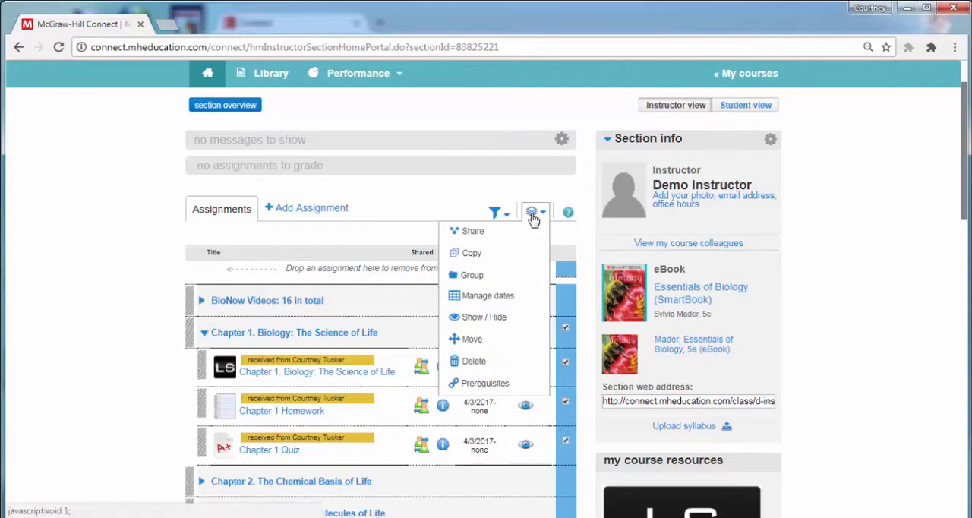
{"action": "left_click", "coordinate": [524, 303]}
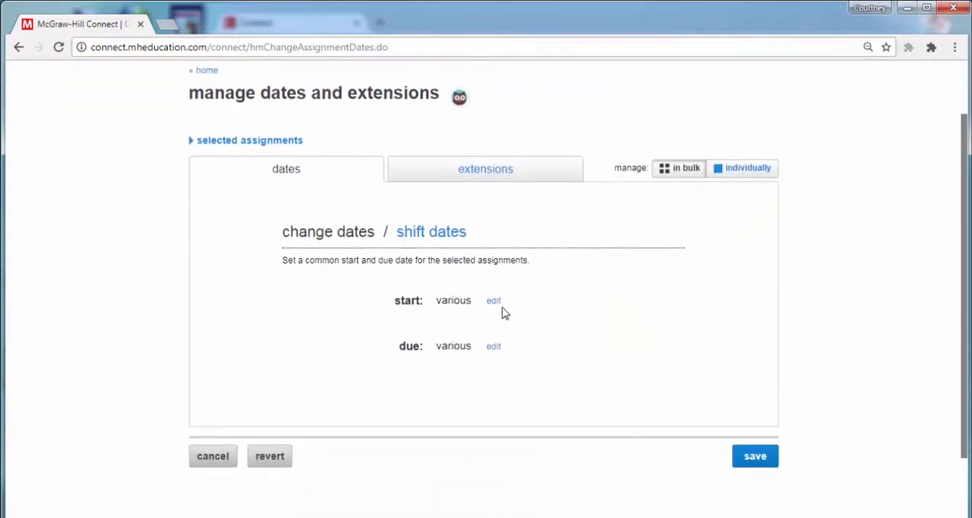
{"action": "left_click", "coordinate": [495, 346]}
{"action": "left_click", "coordinate": [507, 348]}
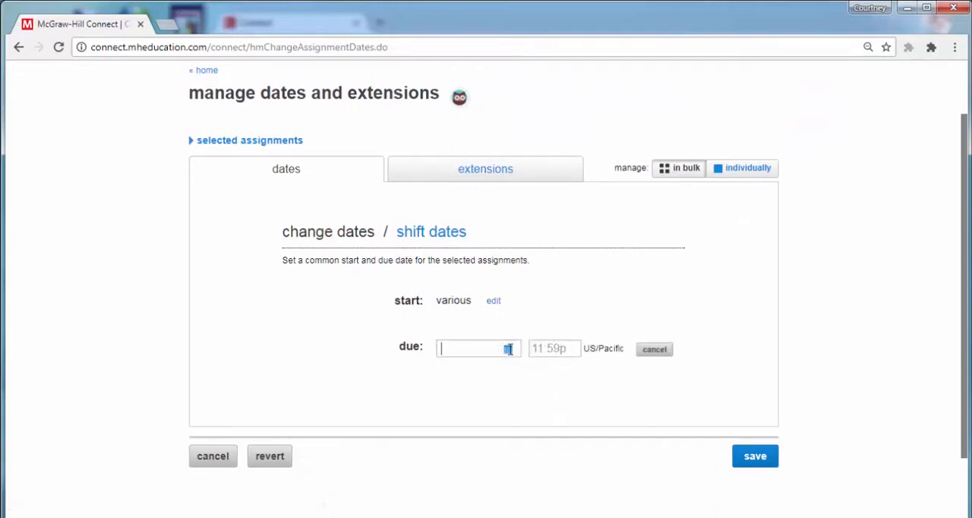
{"action": "left_click", "coordinate": [532, 439]}
Managing dates individually, clear the start dates of Chapter 1 Homework and Chapter 1 Quiz, set both due dates to 07/28/2017, and save
{"action": "left_click", "coordinate": [749, 169]}
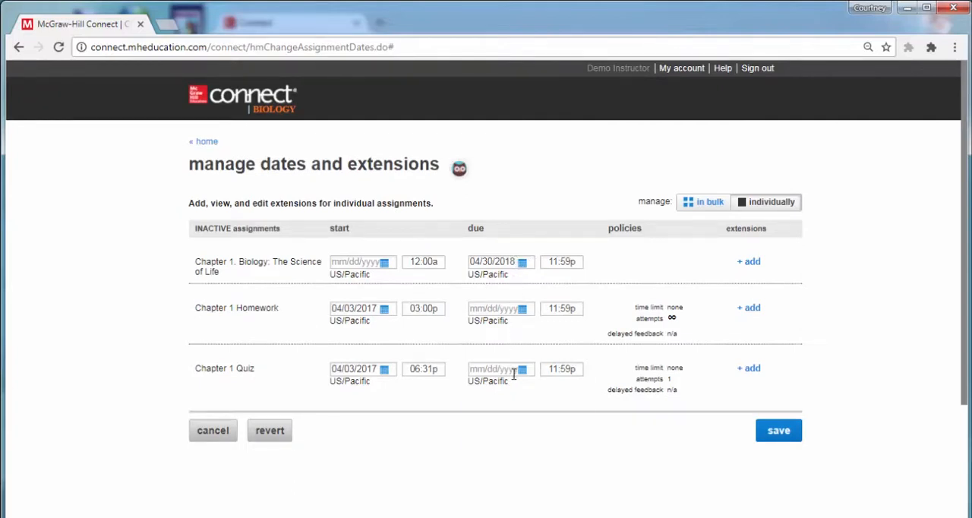
{"action": "left_click", "coordinate": [566, 450]}
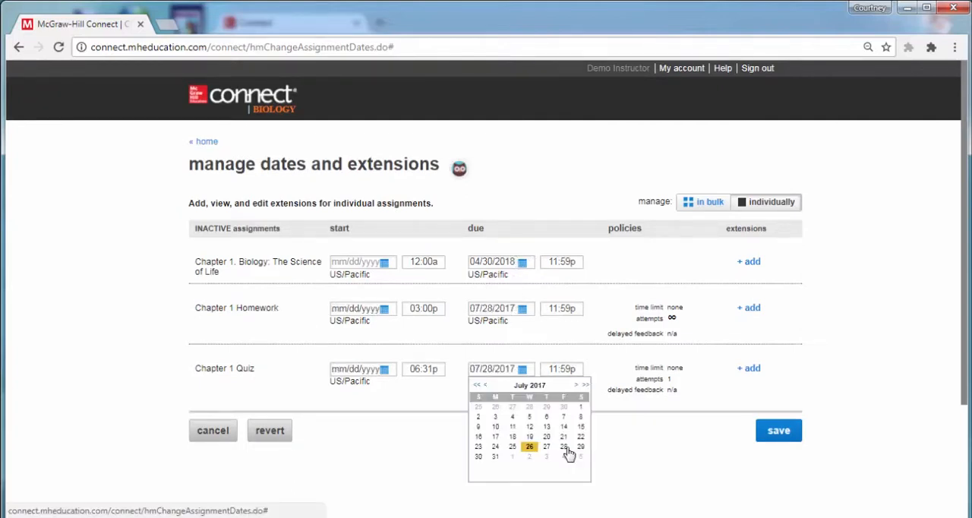
{"action": "left_click", "coordinate": [778, 431]}
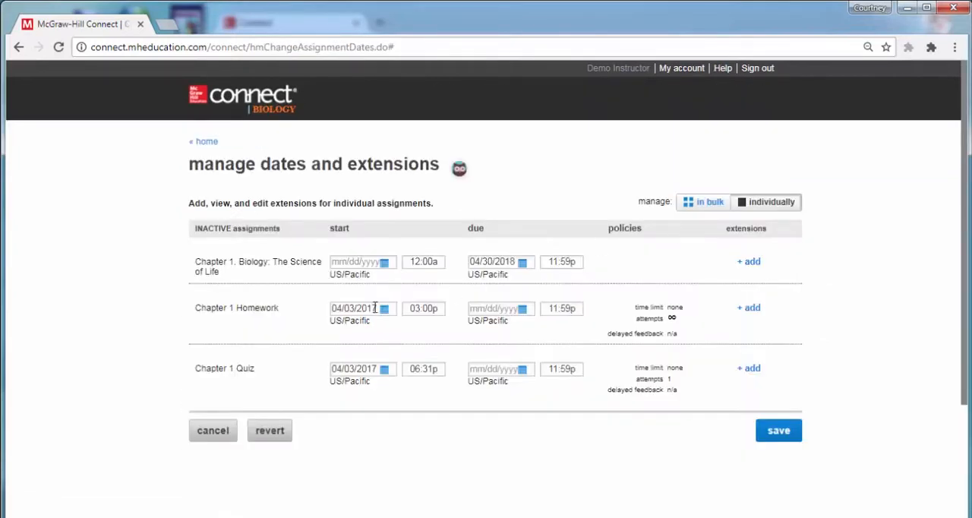
{"action": "left_click", "coordinate": [376, 308]}
{"action": "left_click_drag", "start_coordinate": [364, 369], "coordinate": [286, 371]}
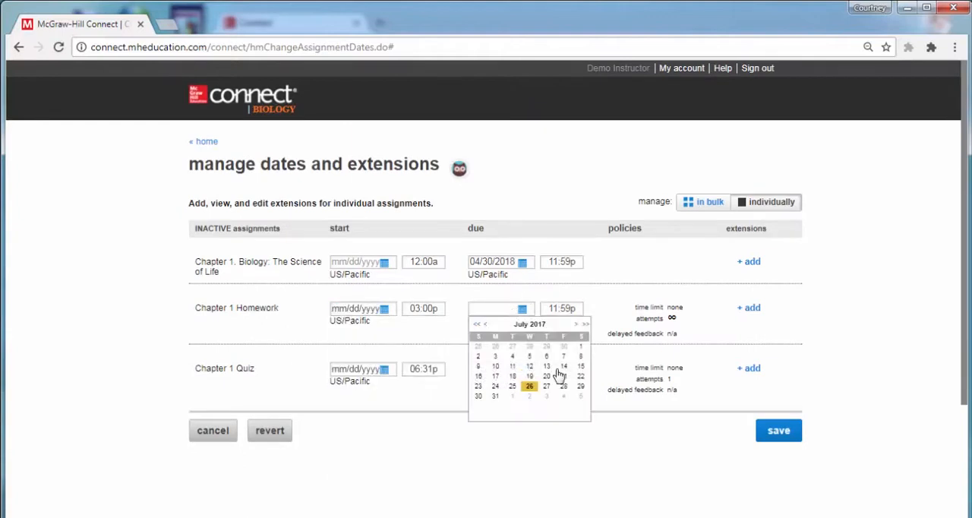
{"action": "left_click", "coordinate": [562, 382]}
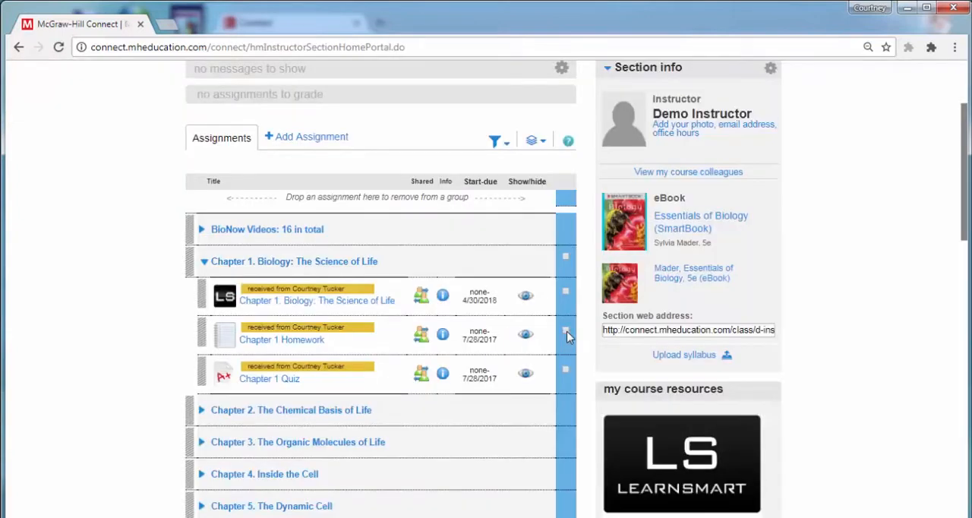
Select Chapter 1 Homework and Chapter 1 Quiz and open the bulk extension settings for them
{"action": "left_click", "coordinate": [566, 331]}
{"action": "left_click", "coordinate": [566, 371]}
{"action": "left_click", "coordinate": [535, 142]}
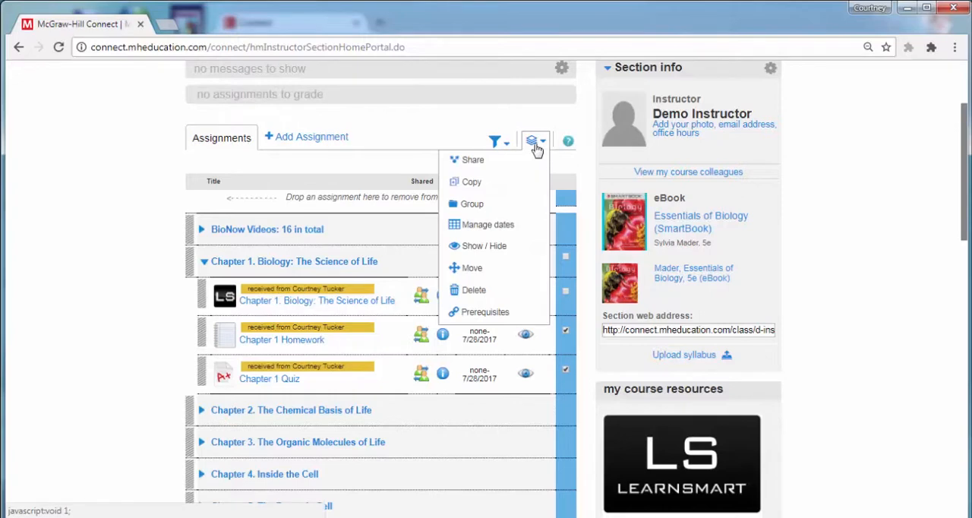
{"action": "left_click", "coordinate": [516, 227]}
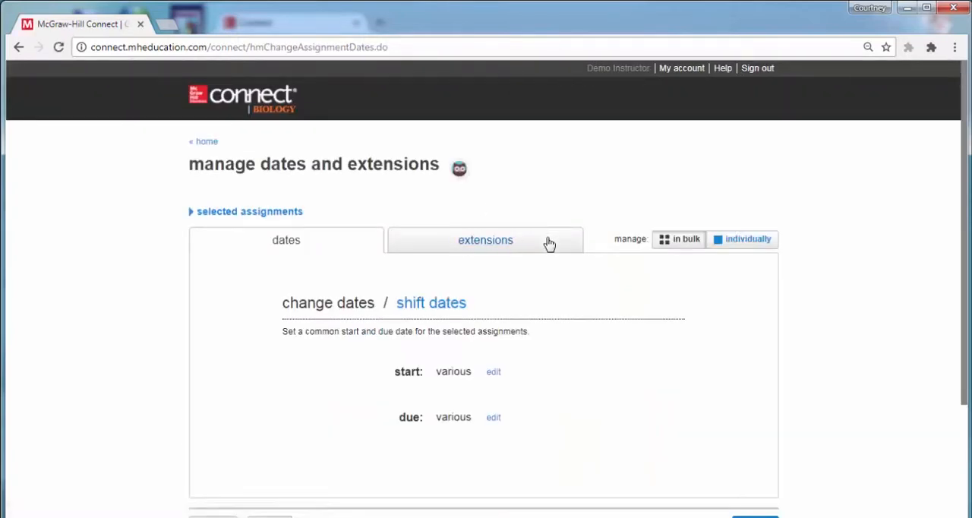
{"action": "left_click", "coordinate": [492, 248]}
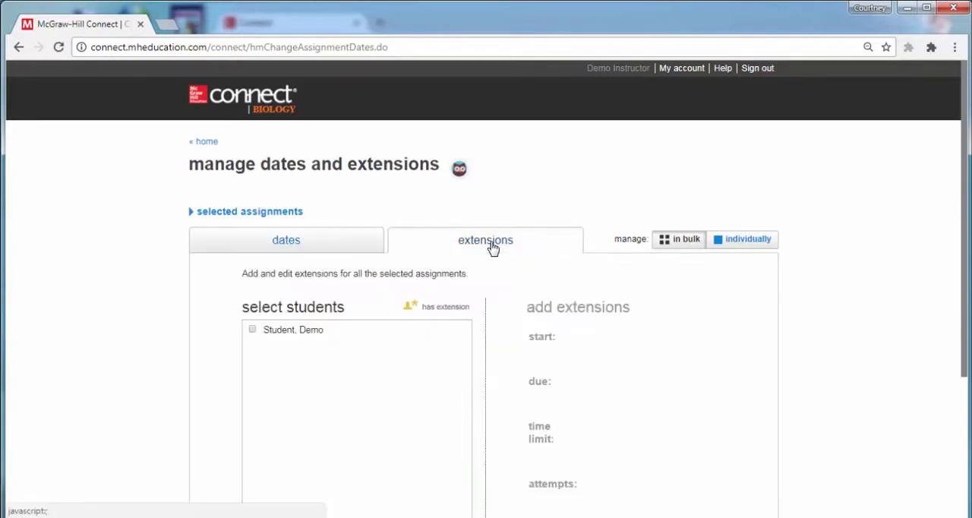
Select the demo student and set an extended due date of 08/05/2017 for the selected assignments
{"action": "left_click", "coordinate": [253, 331]}
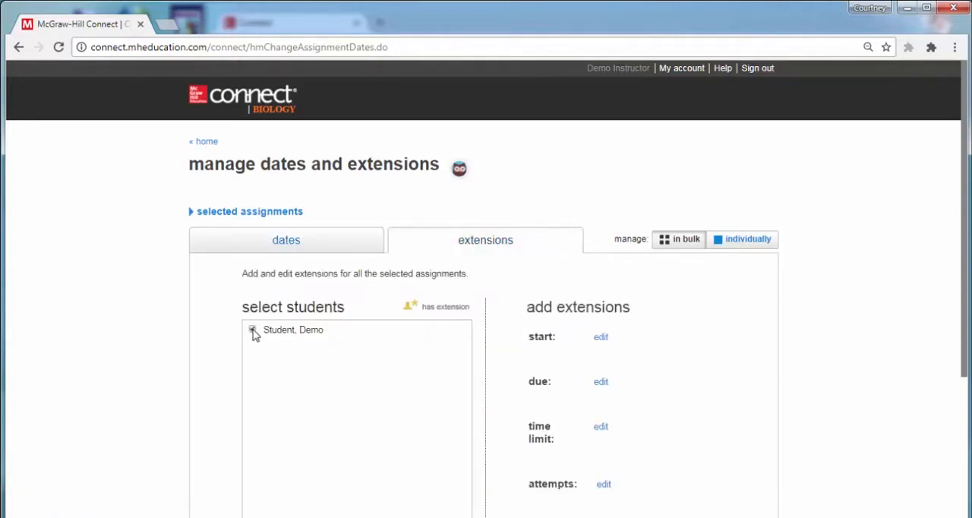
{"action": "scroll", "coordinate": [668, 370], "scroll_direction": "down", "scroll_amount": 1}
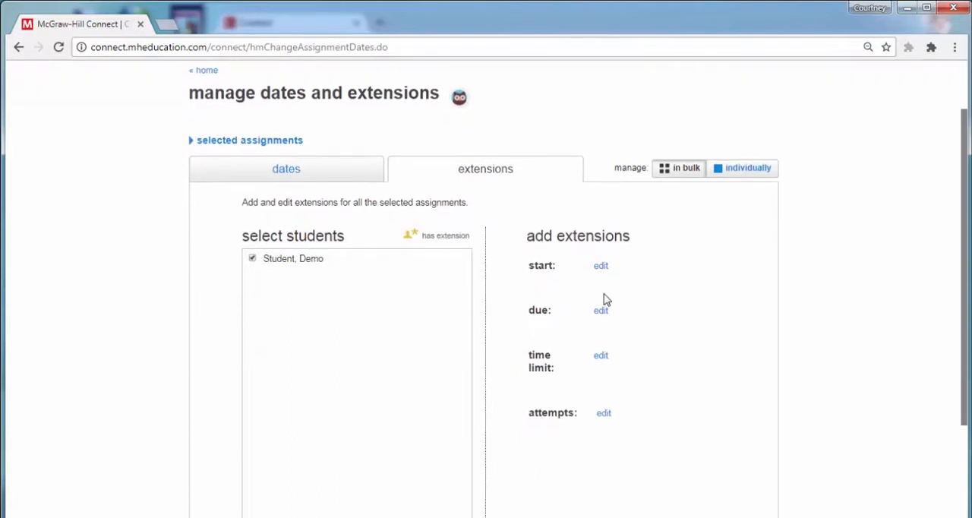
{"action": "left_click", "coordinate": [602, 318]}
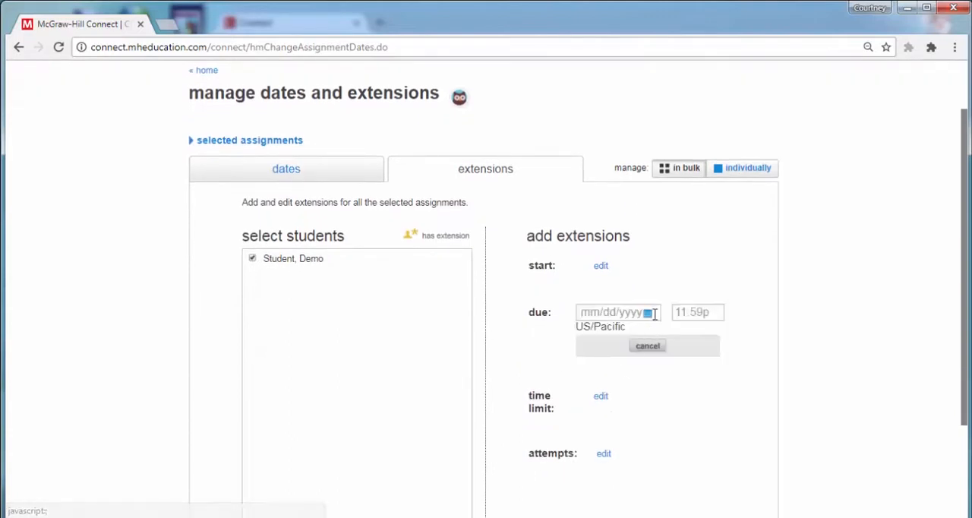
{"action": "left_click", "coordinate": [647, 312]}
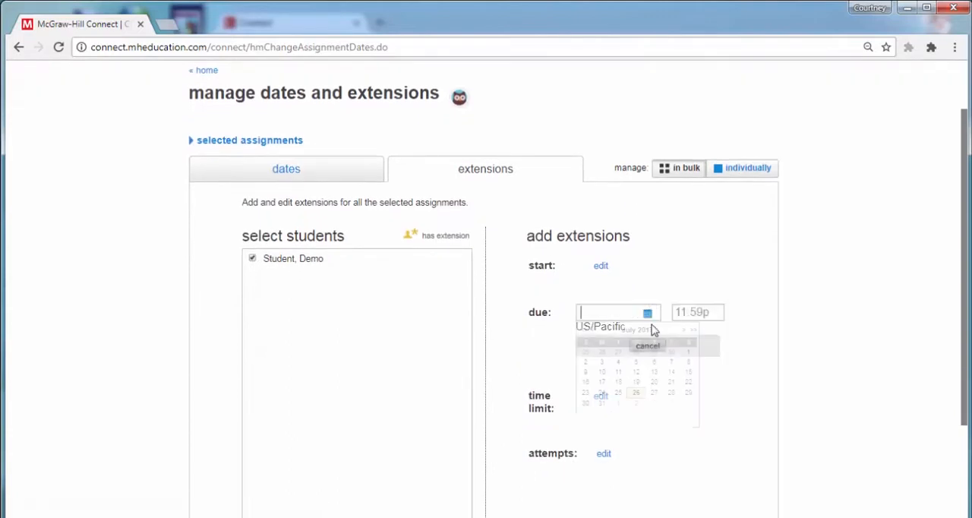
{"action": "left_click", "coordinate": [688, 404]}
{"action": "scroll", "coordinate": [622, 384], "scroll_direction": "down", "scroll_amount": 1}
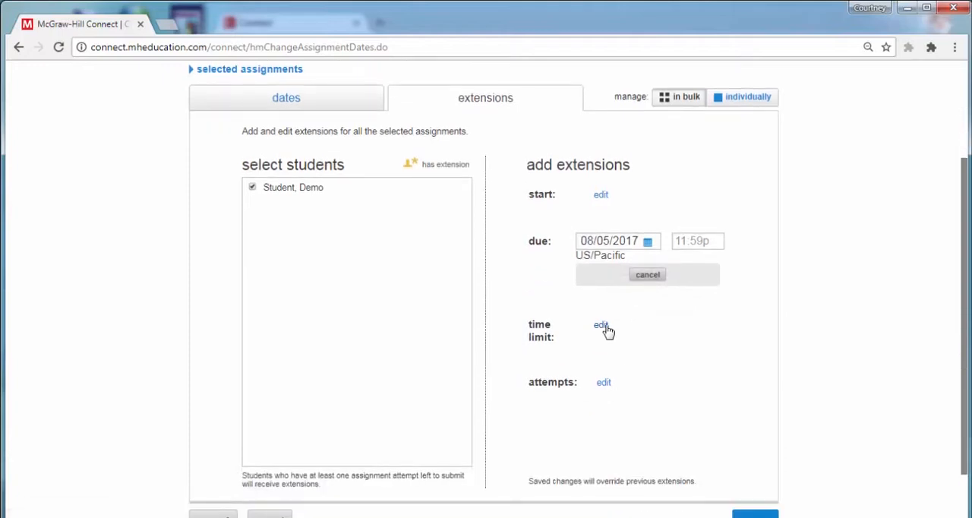
{"action": "left_click", "coordinate": [608, 385]}
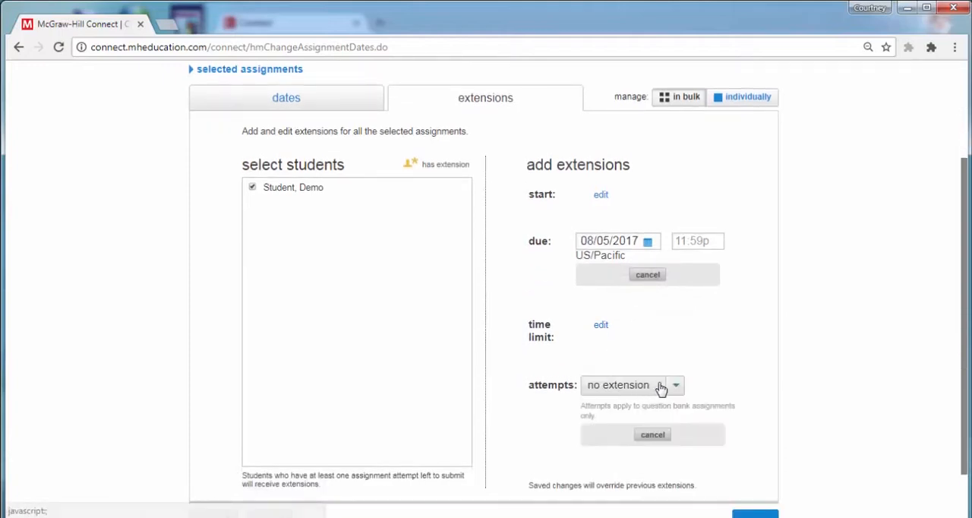
{"action": "left_click", "coordinate": [674, 387]}
{"action": "left_click", "coordinate": [653, 434]}
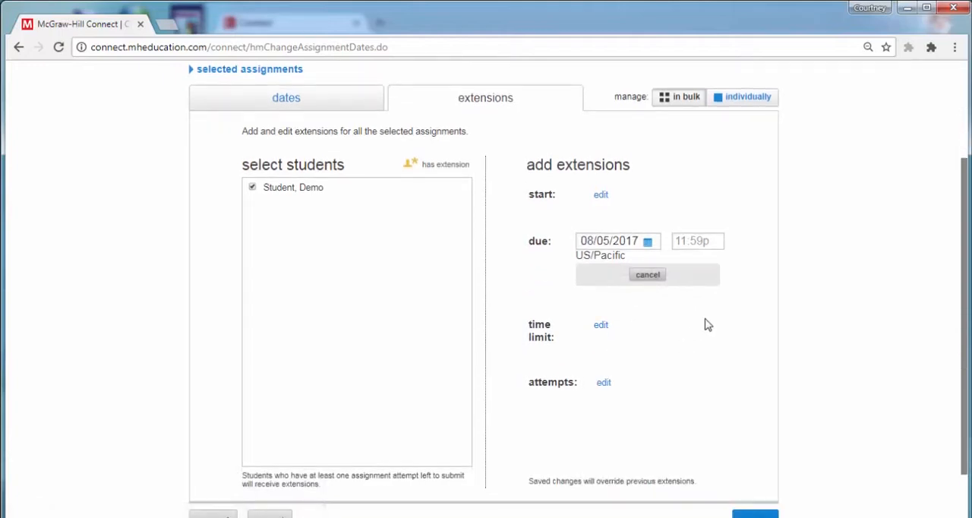
Save the bulk extension for the selected student
{"action": "scroll", "coordinate": [727, 317], "scroll_direction": "down", "scroll_amount": 2}
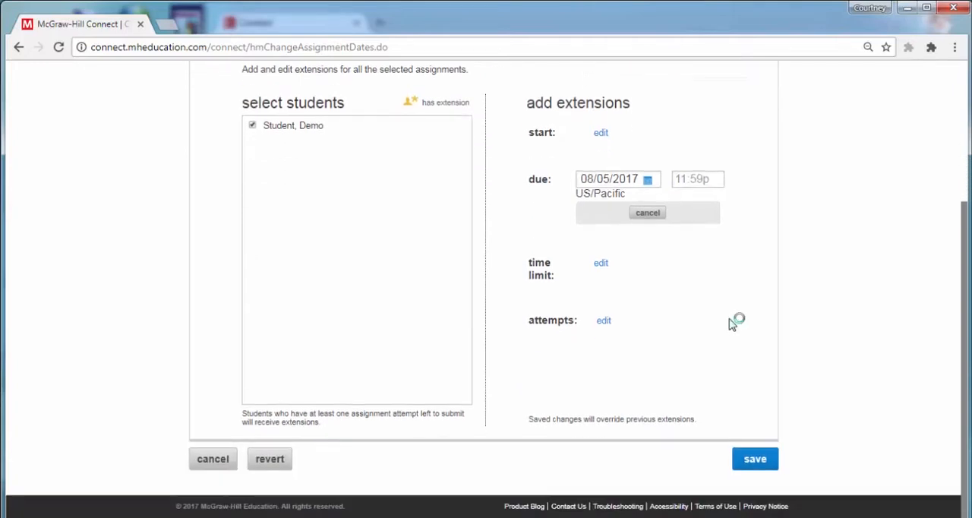
{"action": "left_click", "coordinate": [755, 460]}
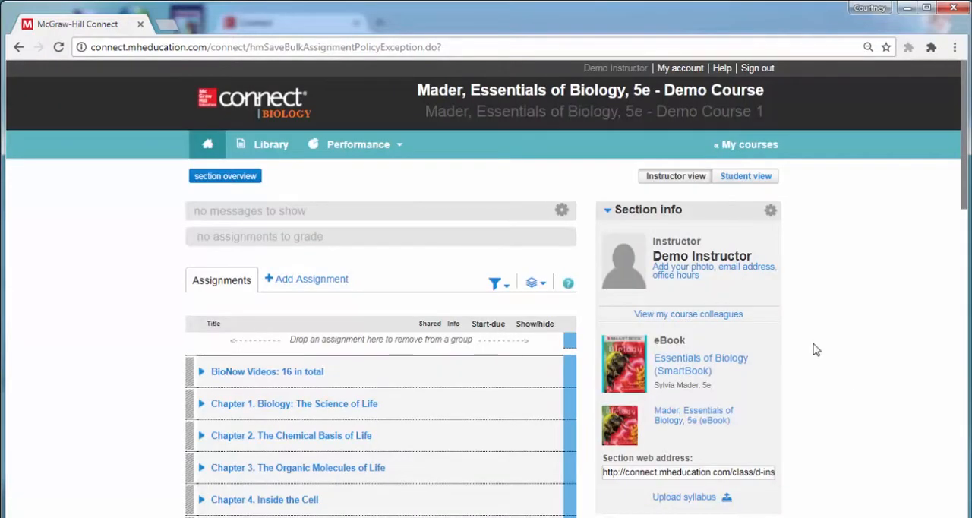
Open the section's student roster and go to extension management for the demo student
{"action": "left_click", "coordinate": [770, 211]}
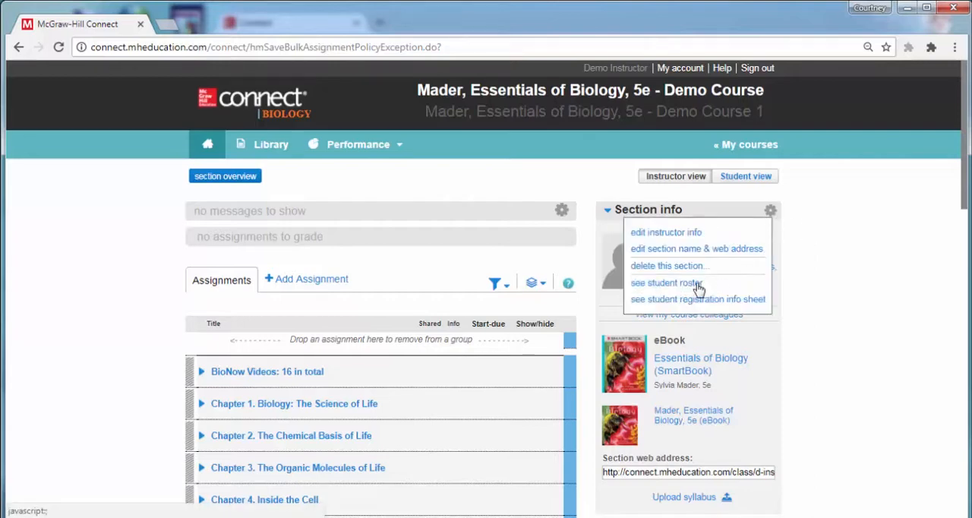
{"action": "left_click", "coordinate": [666, 283]}
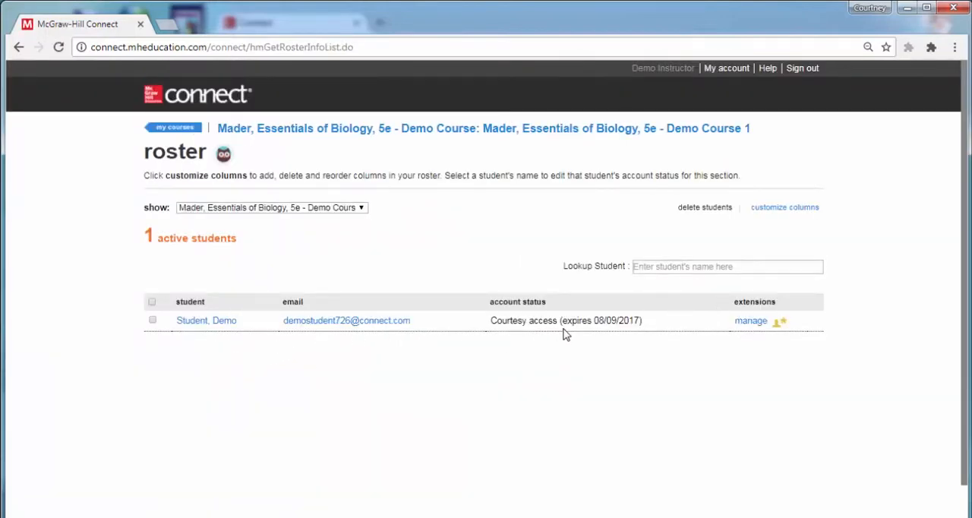
{"action": "left_click", "coordinate": [756, 325]}
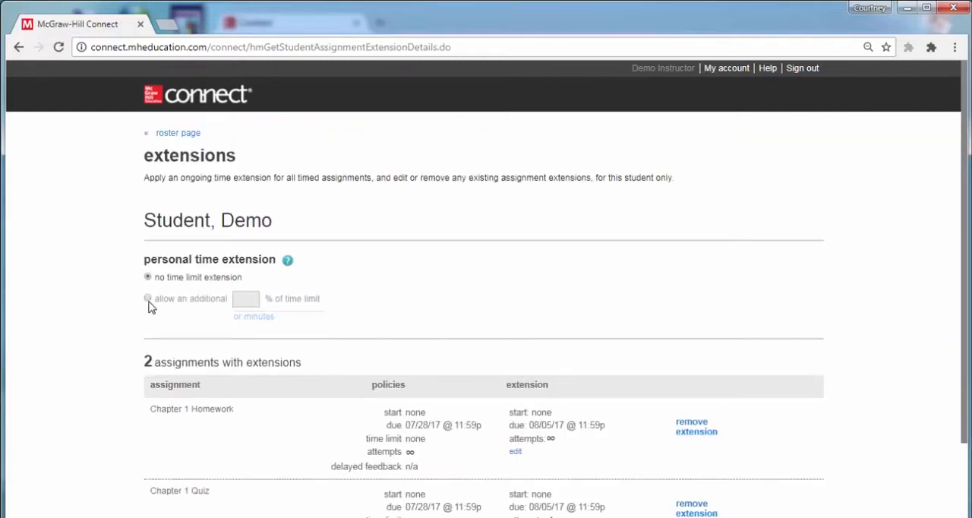
Allow the student a personal time extension of an additional 100% of the time limit and save it
{"action": "left_click", "coordinate": [148, 299]}
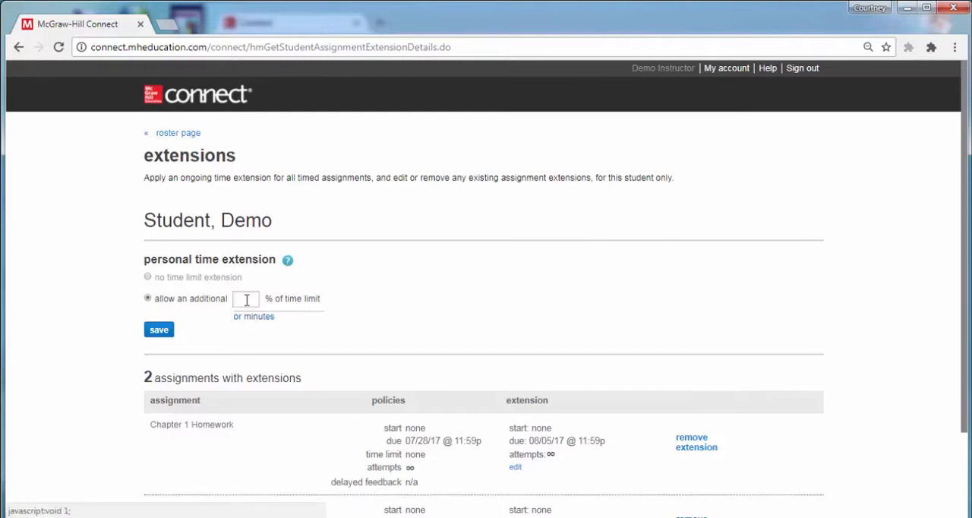
{"action": "left_click", "coordinate": [246, 298]}
{"action": "type", "text": "100"}
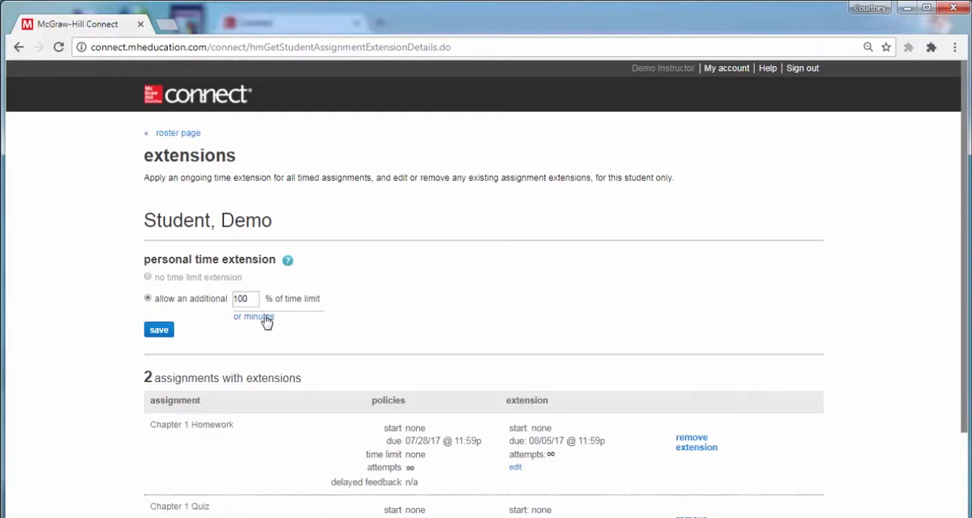
{"action": "left_click", "coordinate": [160, 331]}
Review the student's Chapter 1 assignment extensions and return through the roster to the section home page
{"action": "scroll", "coordinate": [696, 275], "scroll_direction": "down", "scroll_amount": 3}
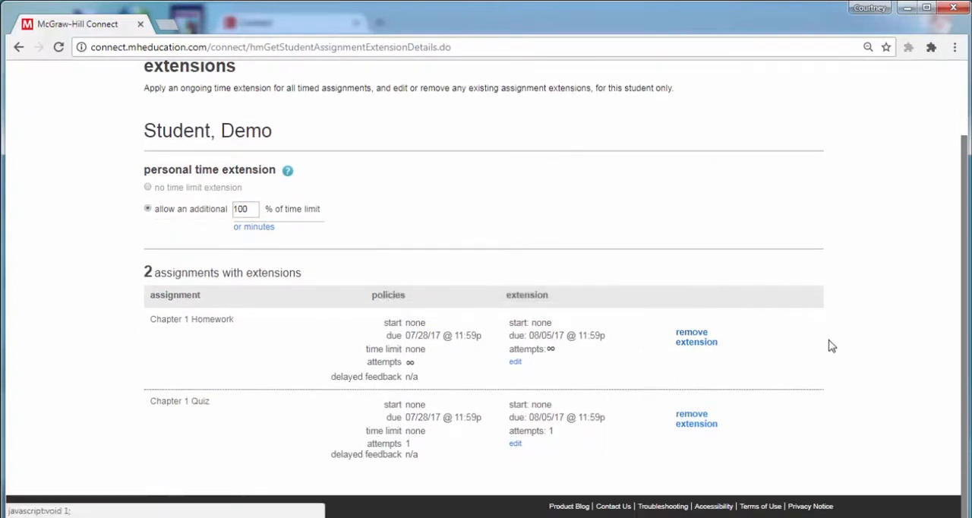
{"action": "scroll", "coordinate": [876, 349], "scroll_direction": "up", "scroll_amount": 2}
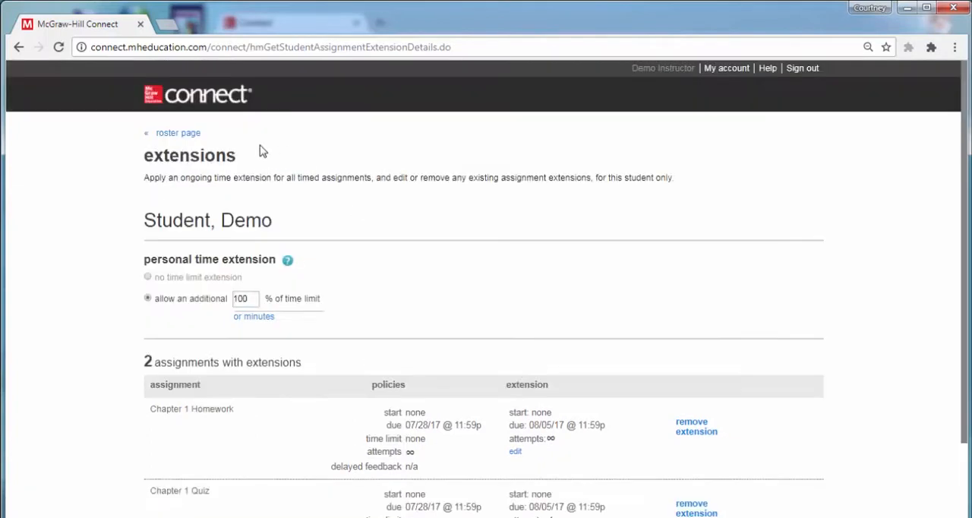
{"action": "left_click", "coordinate": [188, 135]}
{"action": "left_click", "coordinate": [458, 129]}
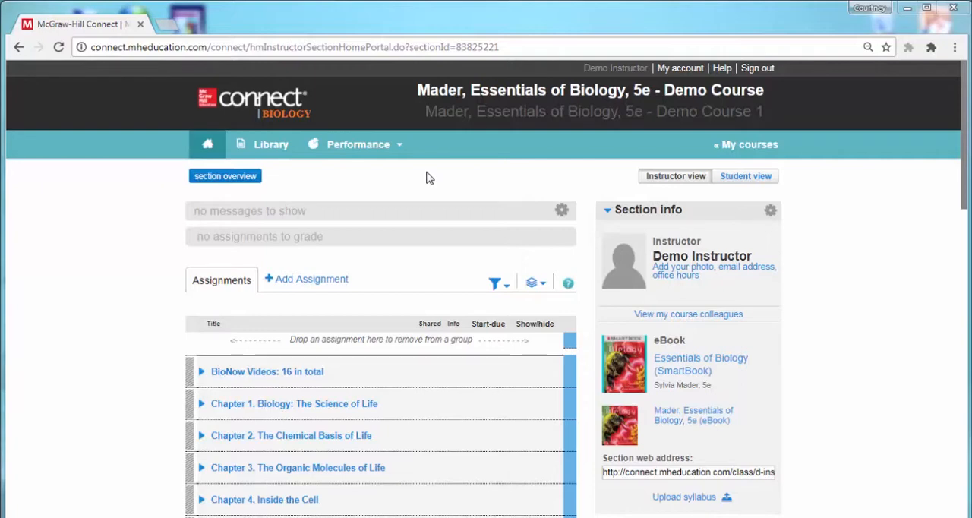
Show the available performance reports for the section
{"action": "left_click", "coordinate": [362, 148]}
{"action": "mouse_move", "coordinate": [369, 173]}
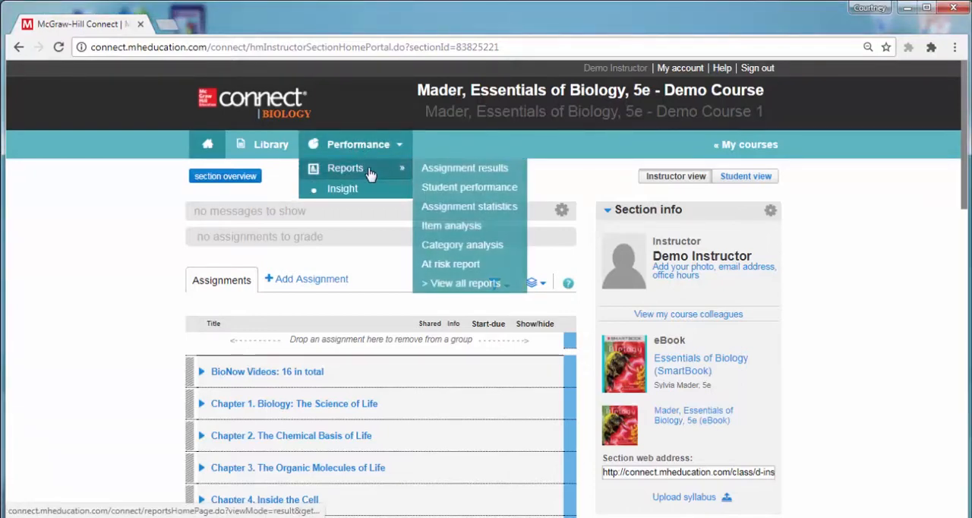